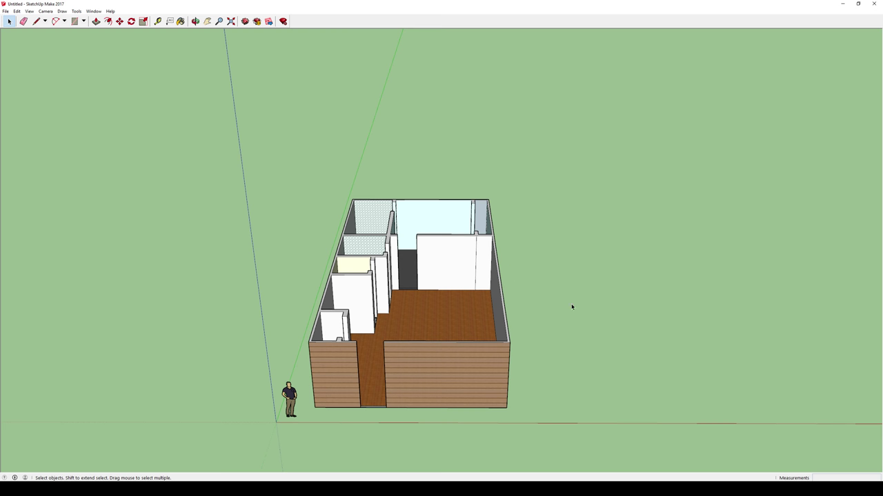
pyautogui.scroll(-3, 540, 314)
pyautogui.scroll(5, 526, 305)
pyautogui.scroll(-3, 443, 292)
pyautogui.moveTo(451, 292)
pyautogui.mouseDown(button='middle')
pyautogui.moveTo(411, 369)
pyautogui.moveTo(363, 360)
pyautogui.moveTo(675, 289)
pyautogui.moveTo(642, 278)
pyautogui.moveTo(425, 276)
pyautogui.moveTo(339, 262)
pyautogui.moveTo(583, 299)
pyautogui.moveTo(652, 253)
pyautogui.moveTo(355, 252)
pyautogui.moveTo(653, 232)
pyautogui.moveTo(585, 275)
pyautogui.mouseUp(button='middle')
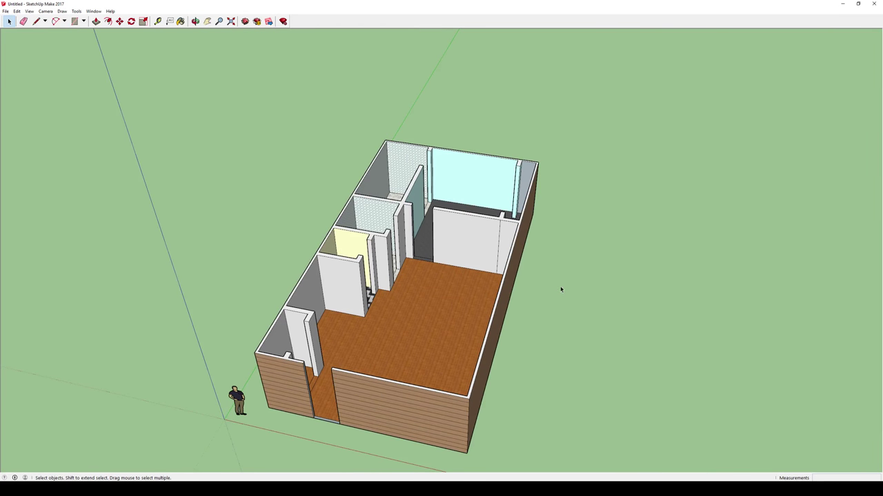
pyautogui.moveTo(560, 290)
pyautogui.mouseDown(button='middle')
pyautogui.moveTo(573, 276)
pyautogui.moveTo(664, 255)
pyautogui.mouseUp(button='middle')
pyautogui.scroll(5, 522, 209)
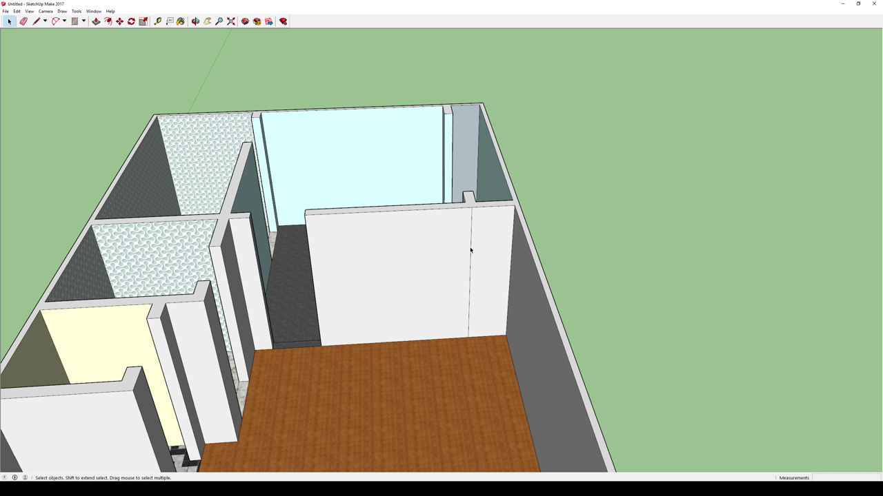
pyautogui.click(470, 250)
pyautogui.press('Delete')
pyautogui.hotkey('ctrl', 'z')
pyautogui.press('Delete')
pyautogui.click(304, 348)
pyautogui.press('Delete')
pyautogui.moveTo(400, 315); pyautogui.dragTo(391, 366, button='middle')
pyautogui.hotkey('ctrl', 'z')
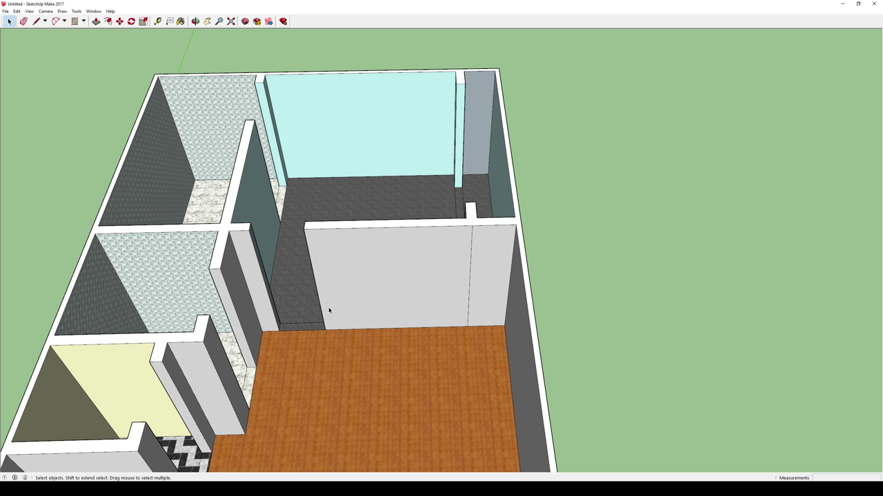
# Delete the vertical line splitting the dividing wall's face and the extra line across the floor of the adjacent doorway.
pyautogui.click(470, 268)
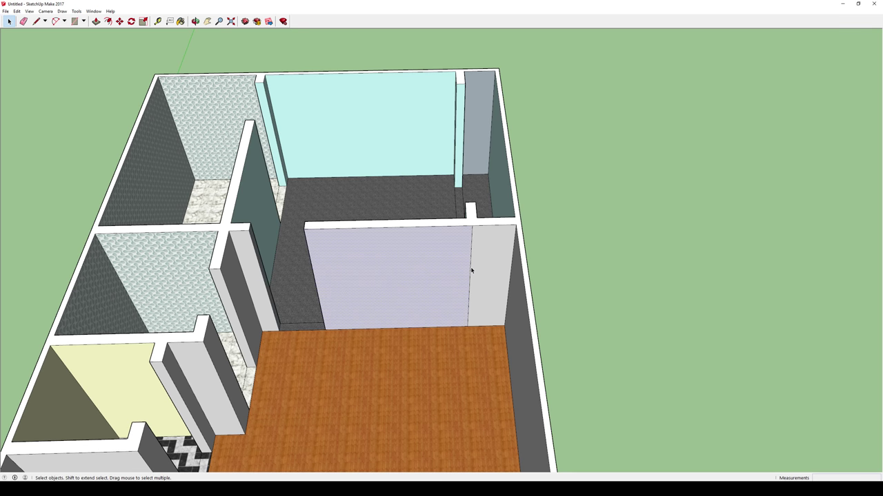
pyautogui.click(471, 273)
pyautogui.press('Delete')
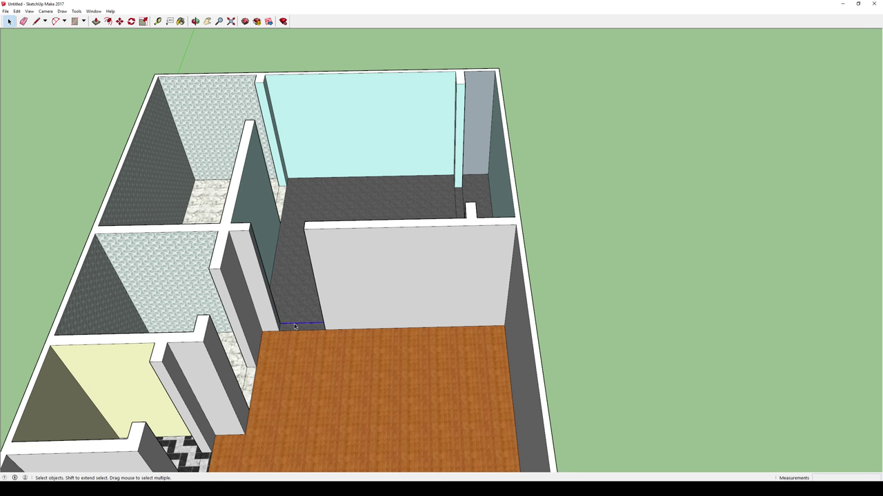
pyautogui.press('Delete')
pyautogui.scroll(5, 311, 333)
pyautogui.press('Delete')
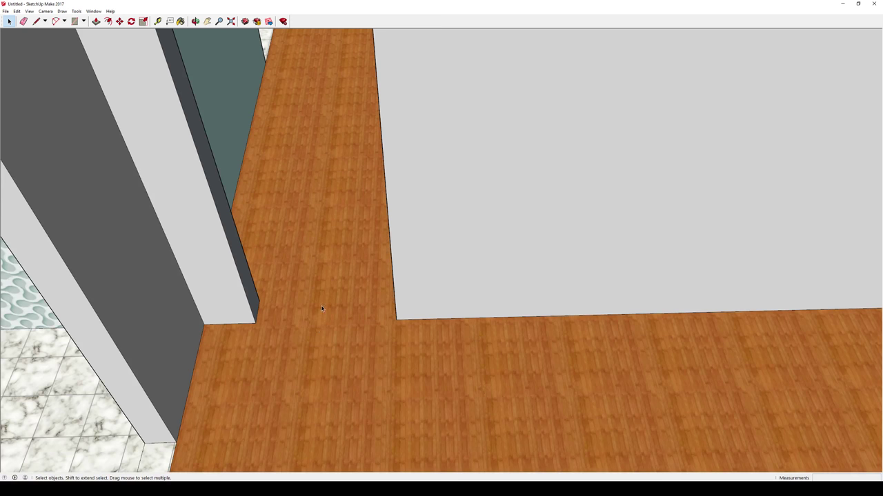
pyautogui.hotkey('ctrl', 'z')
# Hide the edge between the wood floor and the dark floor in the doorway beside the dividing wall.
pyautogui.scroll(-5, 328, 305)
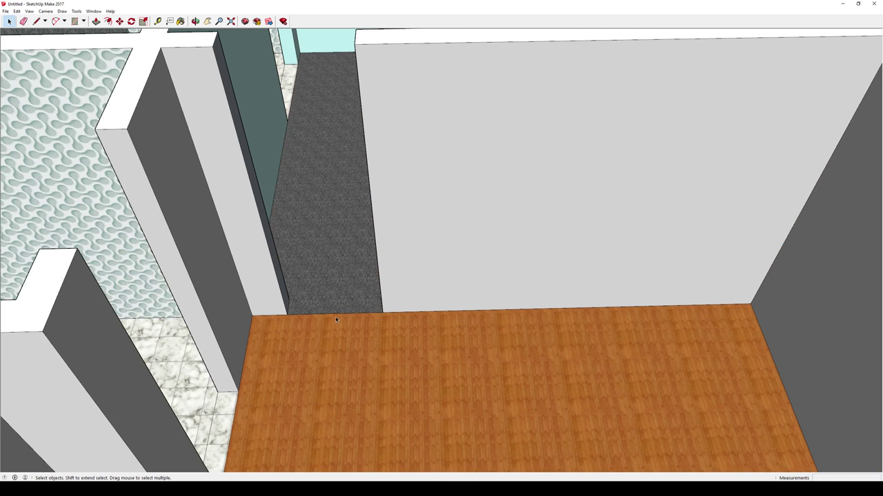
pyautogui.click(336, 316)
pyautogui.rightClick(336, 316)
pyautogui.click(355, 334)
# Delete the extra threshold line on the floor of the marble-tiled room's doorway.
pyautogui.scroll(-10, 429, 336)
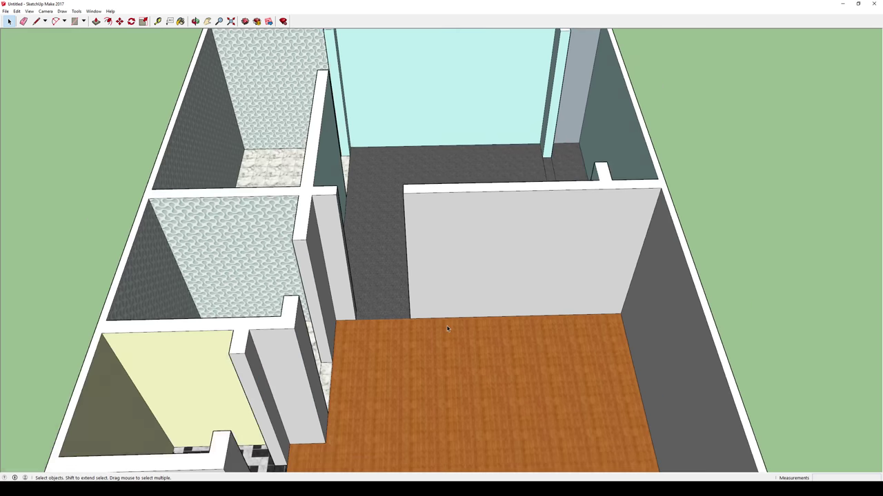
pyautogui.moveTo(485, 318); pyautogui.dragTo(384, 319, button='middle')
pyautogui.scroll(5, 384, 319)
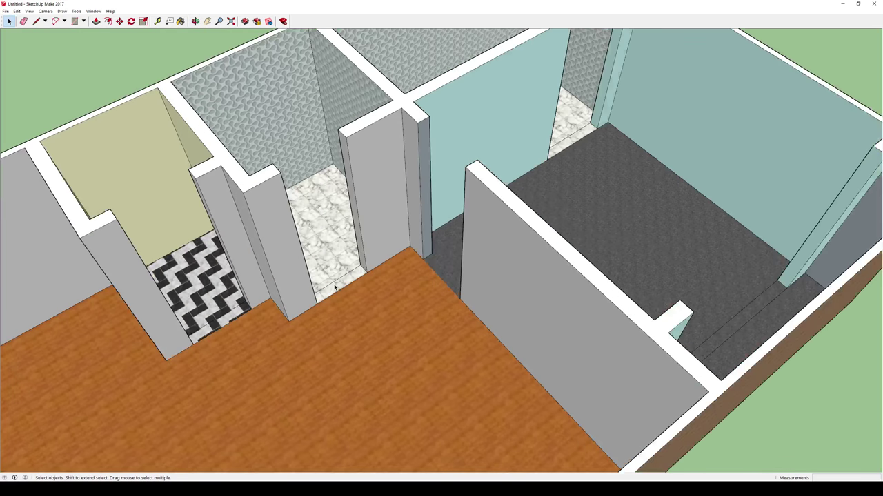
pyautogui.click(331, 284)
pyautogui.click(333, 283)
pyautogui.press('Delete')
pyautogui.moveTo(327, 308); pyautogui.dragTo(322, 318, button='middle')
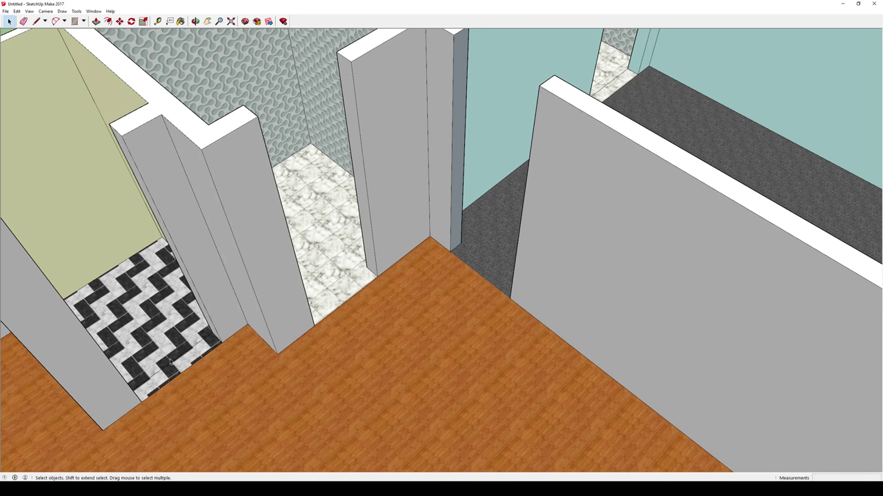
pyautogui.scroll(-6, 194, 360)
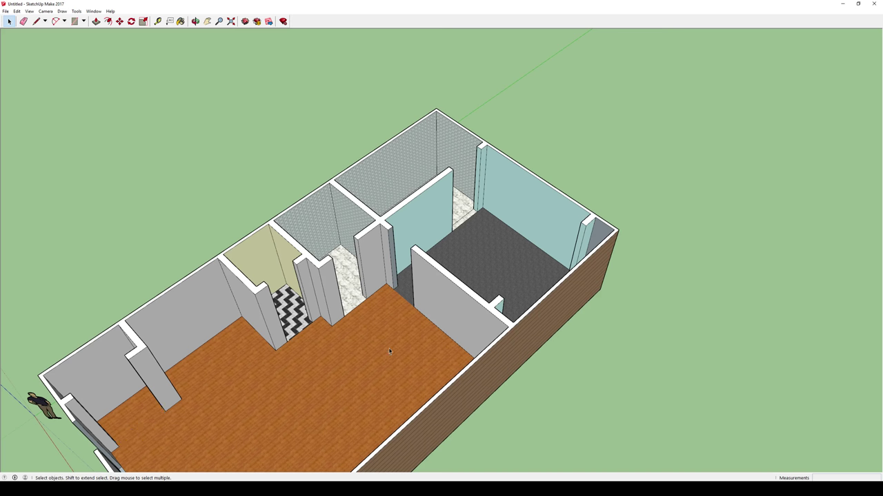
# Delete the extra floor line at the dark-floored room's closet opening and the threshold line in the front entrance.
pyautogui.moveTo(387, 350); pyautogui.dragTo(324, 354, button='middle')
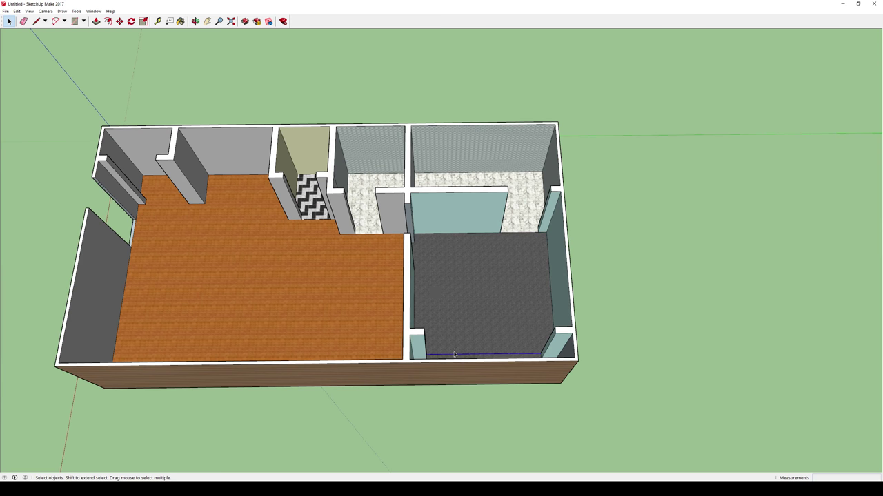
pyautogui.moveTo(458, 358); pyautogui.dragTo(621, 297, button='middle')
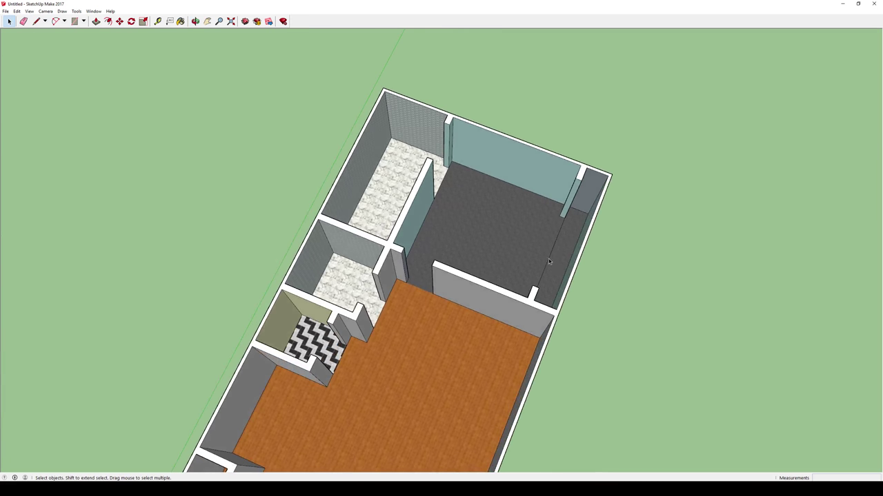
pyautogui.moveTo(486, 308); pyautogui.dragTo(407, 416, button='middle')
pyautogui.scroll(5, 389, 334)
pyautogui.scroll(2, 380, 386)
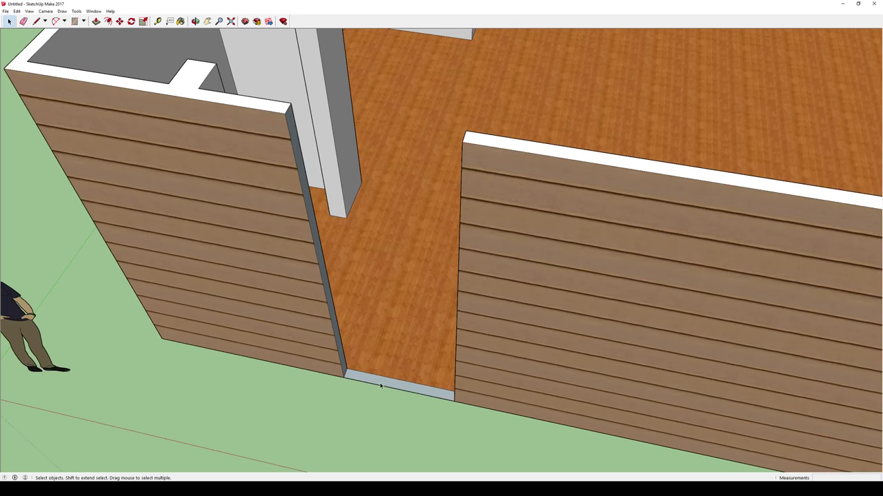
pyautogui.click(393, 380)
pyautogui.press('Delete')
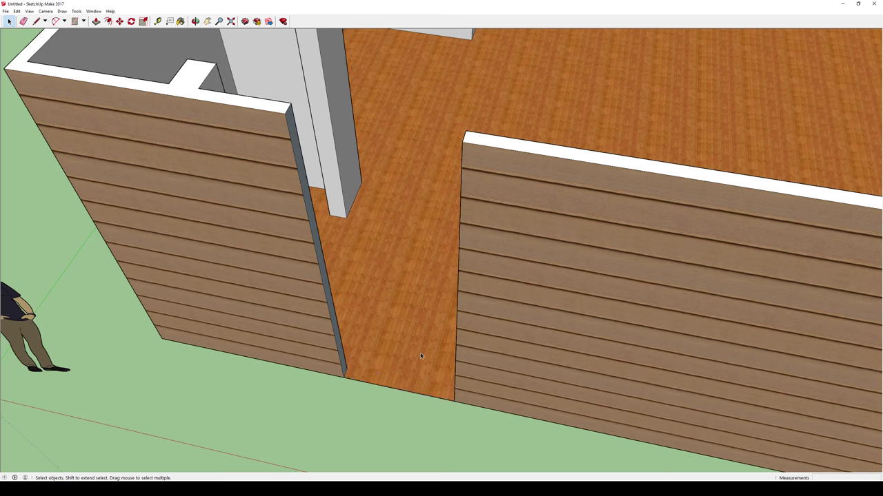
# Draw a skirting-board rectangle about 3.96 m by 0.09 m along the base of the dividing wall in the wood-floored room.
pyautogui.scroll(-8, 422, 350)
pyautogui.moveTo(577, 233); pyautogui.dragTo(513, 250, button='middle')
pyautogui.scroll(-6, 384, 285)
pyautogui.moveTo(384, 286); pyautogui.dragTo(487, 239, button='middle')
pyautogui.scroll(4, 457, 344)
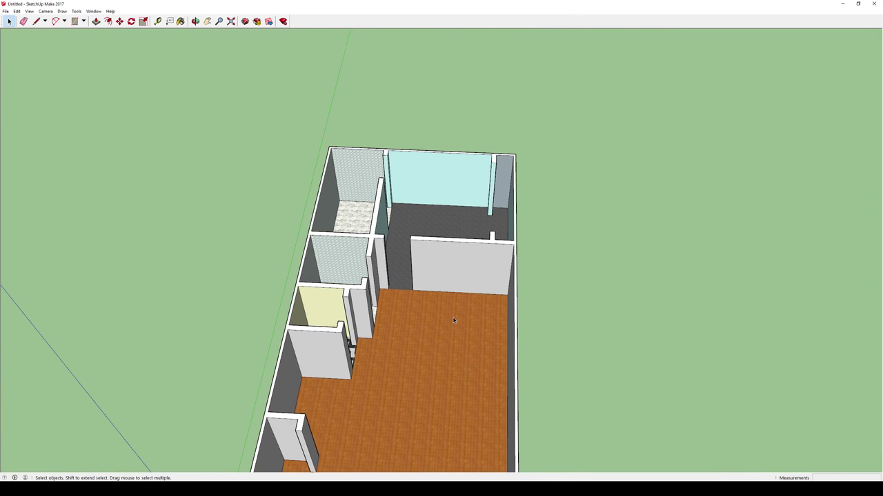
pyautogui.scroll(5, 453, 320)
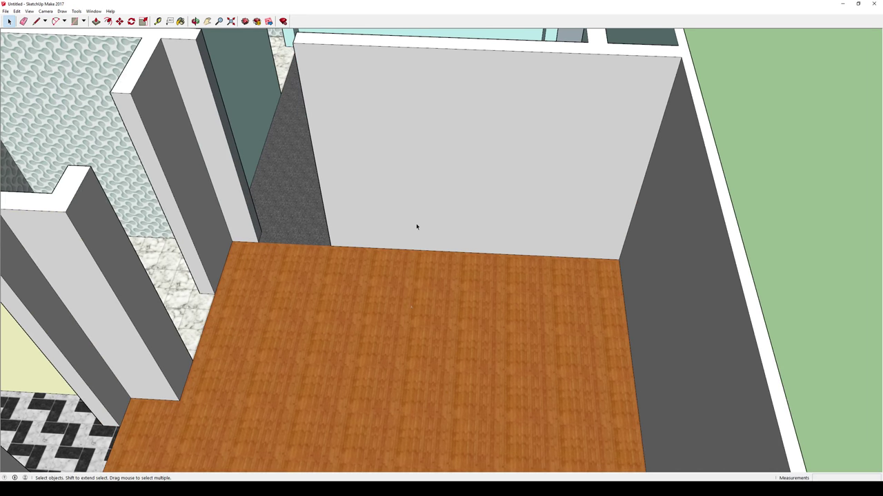
pyautogui.scroll(2, 458, 266)
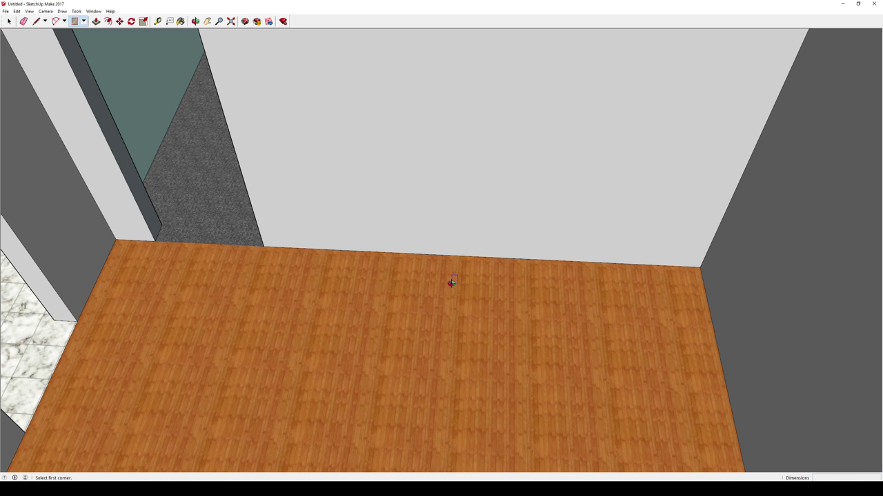
pyautogui.moveTo(449, 285); pyautogui.dragTo(473, 191, button='middle')
pyautogui.press('r')
pyautogui.moveTo(506, 231); pyautogui.dragTo(453, 236, button='middle')
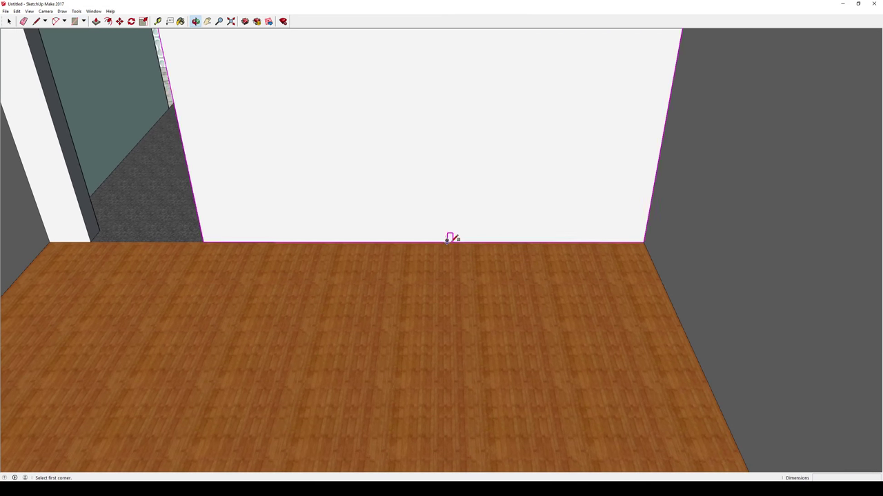
pyautogui.click(204, 242)
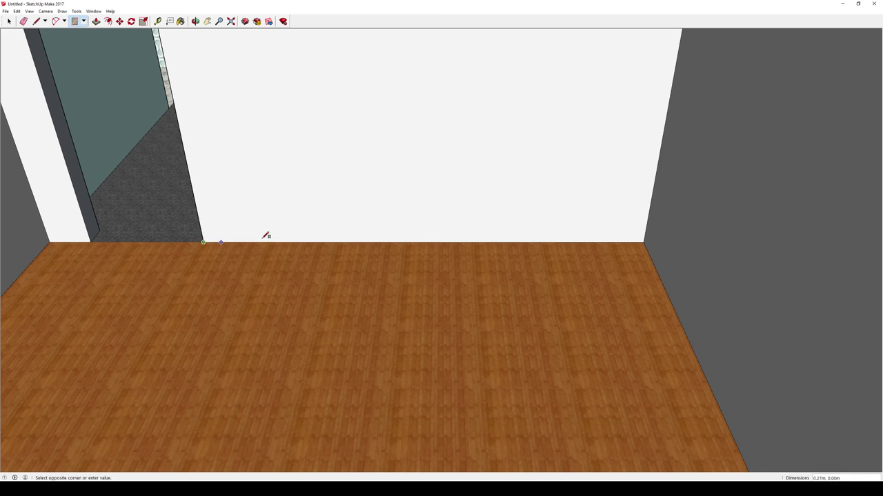
pyautogui.click(647, 232)
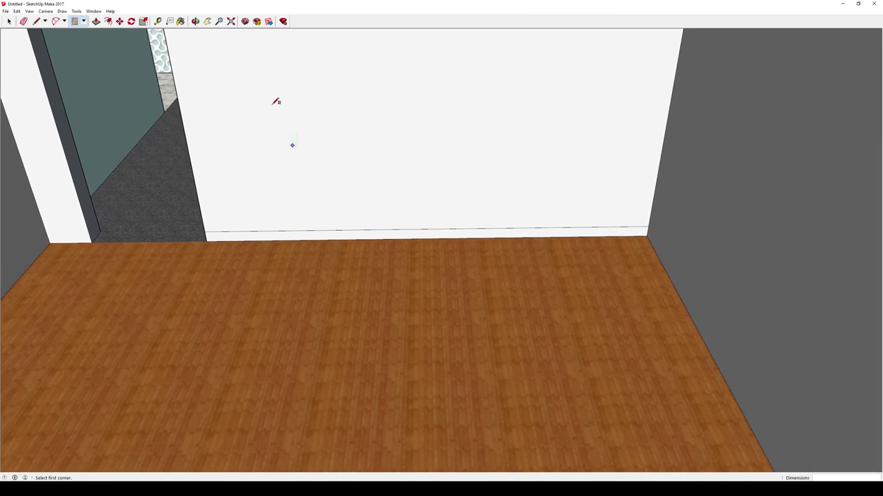
# Paint the skirting strip on the dividing wall with white Color M00 from the Colors collection.
pyautogui.click(180, 21)
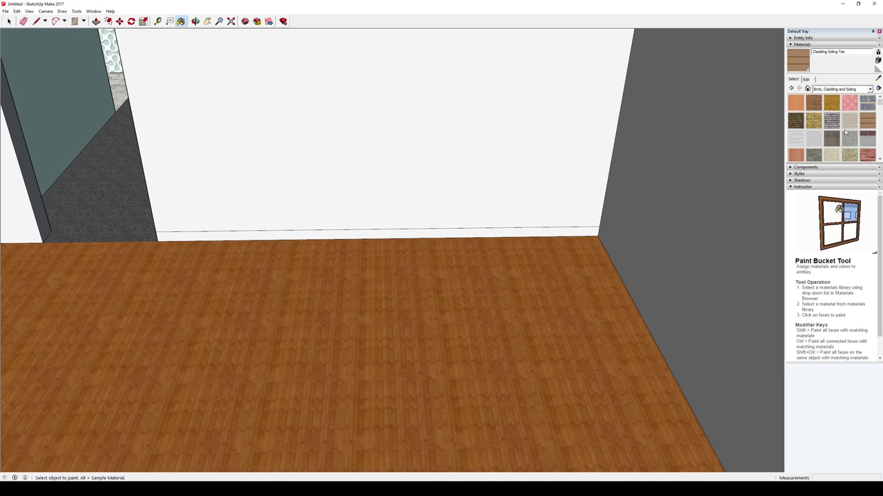
pyautogui.click(843, 89)
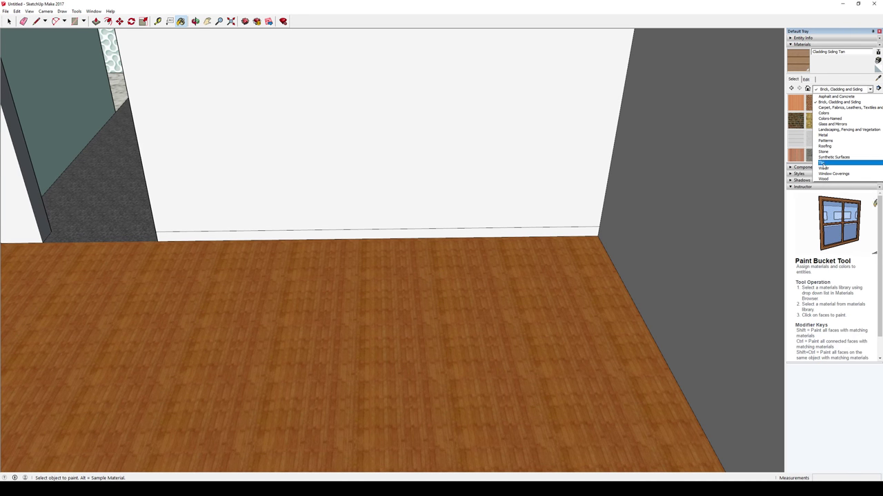
pyautogui.click(823, 113)
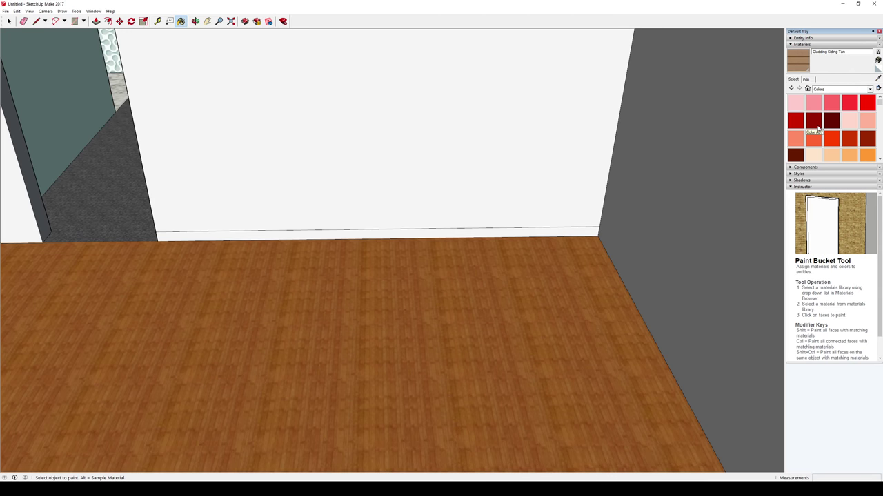
pyautogui.scroll(-8, 818, 129)
pyautogui.scroll(-3, 818, 129)
pyautogui.click(813, 113)
pyautogui.click(421, 233)
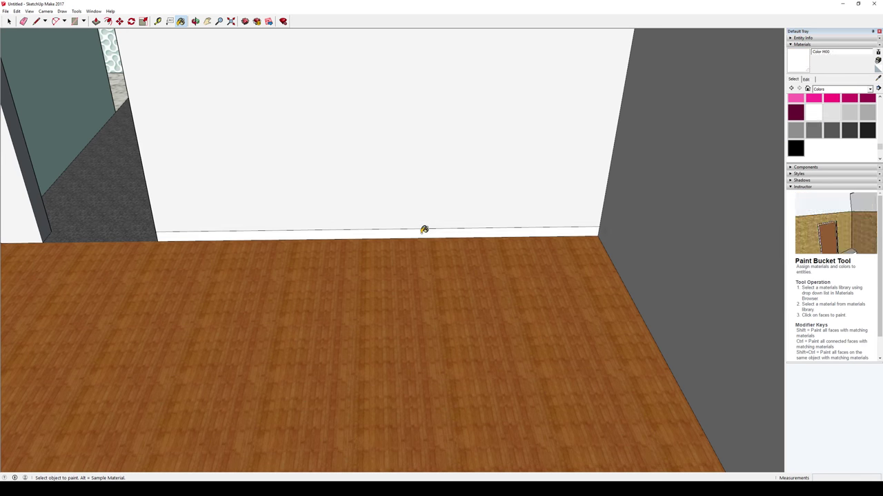
# Push/Pull the dividing wall's skirting strip out from the wall by about 0.04 m.
pyautogui.scroll(2, 425, 231)
pyautogui.scroll(-2, 431, 230)
pyautogui.moveTo(437, 231)
pyautogui.mouseDown(button='middle')
pyautogui.moveTo(638, 201)
pyautogui.moveTo(562, 250)
pyautogui.moveTo(449, 241)
pyautogui.moveTo(558, 244)
pyautogui.moveTo(694, 232)
pyautogui.moveTo(462, 240)
pyautogui.mouseUp(button='middle')
pyautogui.scroll(-5, 450, 240)
pyautogui.scroll(6, 457, 237)
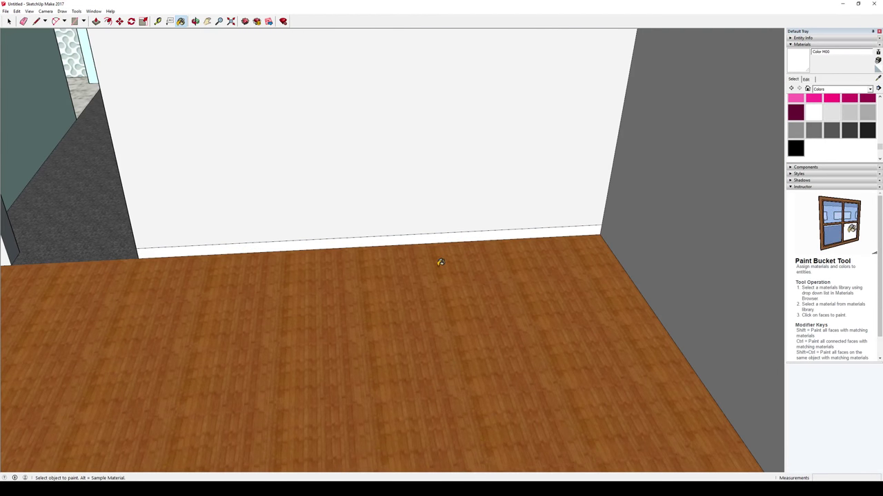
pyautogui.press('p')
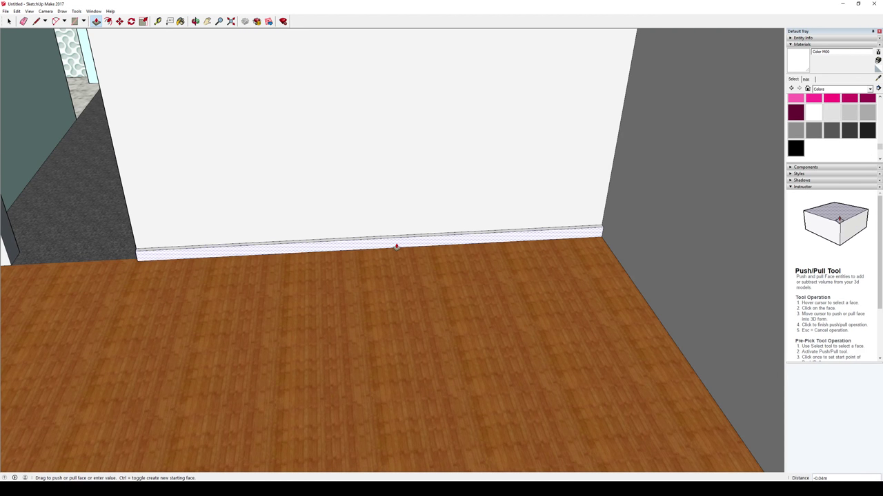
pyautogui.moveTo(374, 282); pyautogui.dragTo(400, 317, button='middle')
pyautogui.press('space')
# Draw a skirting rectangle about 9.86 m by 0.10 m along the base of the long side wall, starting at the existing skirting.
pyautogui.scroll(-3, 246, 268)
pyautogui.moveTo(452, 268); pyautogui.dragTo(366, 288, button='middle')
pyautogui.scroll(1, 376, 269)
pyautogui.scroll(-3, 366, 288)
pyautogui.keyDown('shift'); pyautogui.moveTo(495, 285); pyautogui.dragTo(428, 308, button='middle'); pyautogui.keyUp('shift')
pyautogui.scroll(2, 413, 308)
pyautogui.press('r')
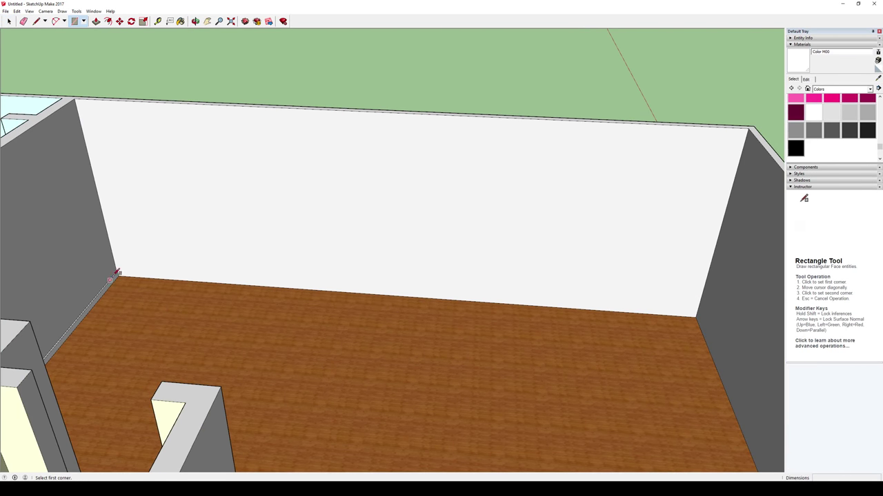
pyautogui.click(116, 273)
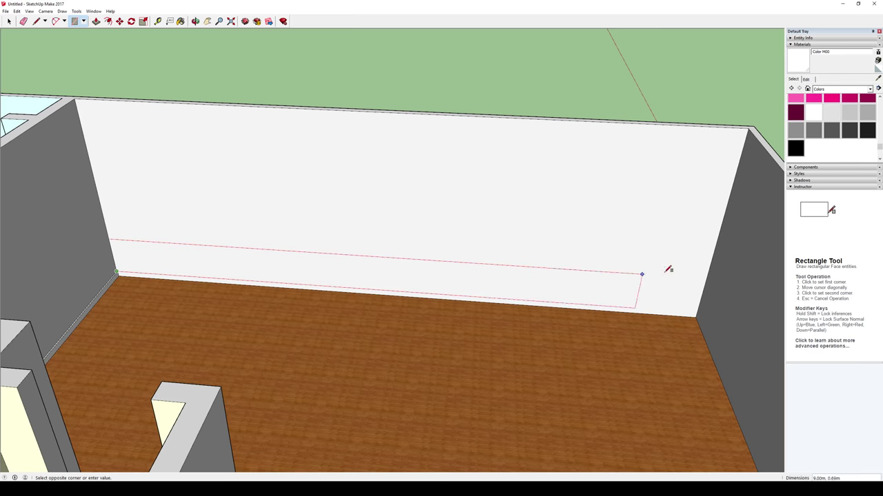
pyautogui.click(697, 314)
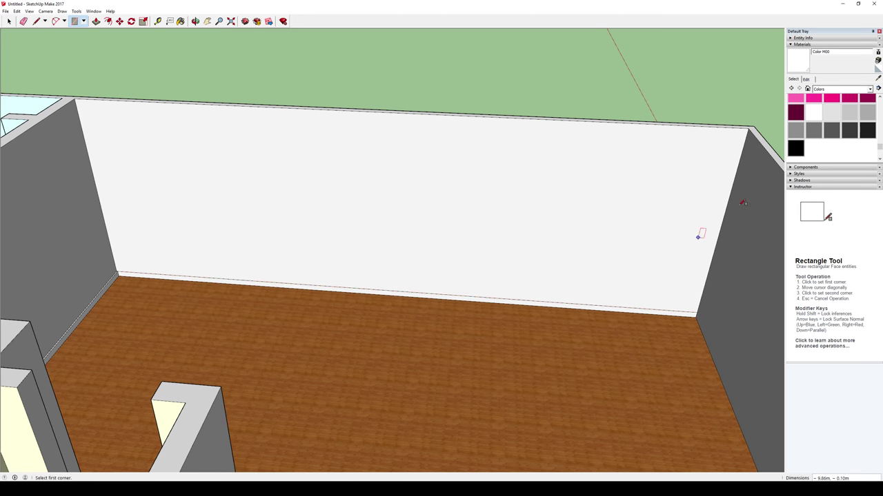
# Paint the long wall's skirting strip with white Color M00 and Push/Pull it out about 0.03 m.
pyautogui.click(813, 112)
pyautogui.click(519, 299)
pyautogui.press('p')
pyautogui.click(460, 302)
pyautogui.click(461, 304)
# Delete the seam edge where the two skirting boards meet and push the long wall's skirting back 0.01 m.
pyautogui.moveTo(461, 304); pyautogui.dragTo(171, 192, button='middle')
pyautogui.scroll(6, 172, 192)
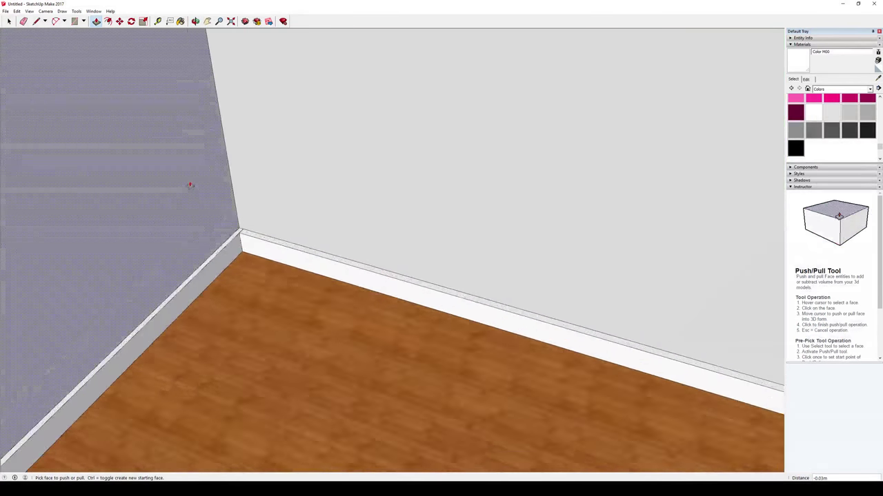
pyautogui.press('space')
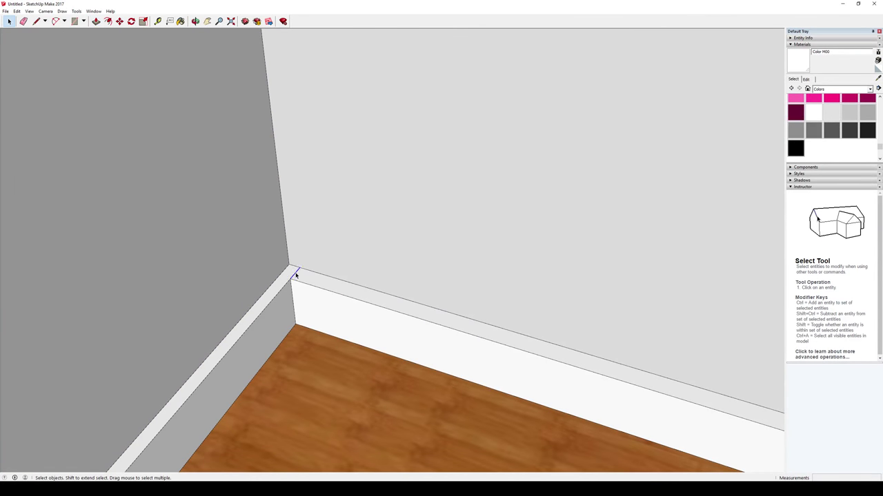
pyautogui.press('p')
pyautogui.click(366, 315)
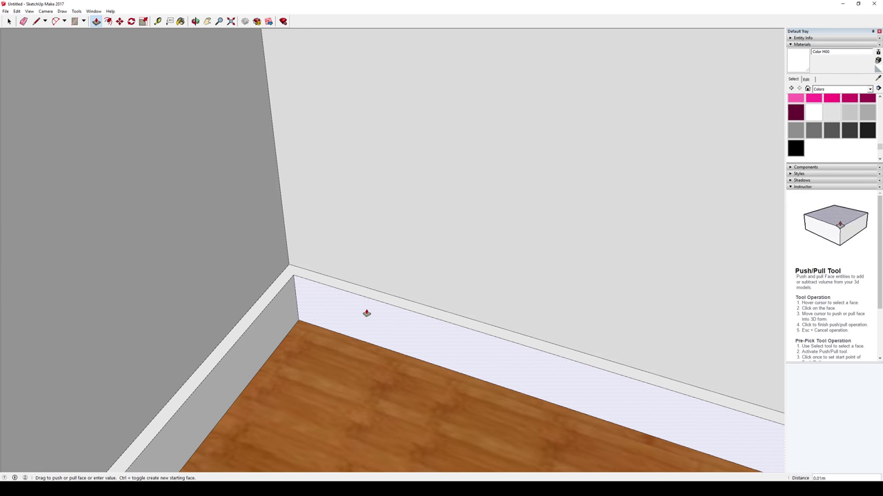
pyautogui.click(366, 314)
pyautogui.moveTo(351, 335); pyautogui.dragTo(379, 311, button='middle')
pyautogui.scroll(-7, 373, 345)
pyautogui.press('space')
# Draw a skirting rectangle about 4.90 m by 0.10 m along the base of the end wall, from the corner to the doorway edge.
pyautogui.scroll(5, 299, 300)
pyautogui.moveTo(270, 312); pyautogui.dragTo(281, 271, button='middle')
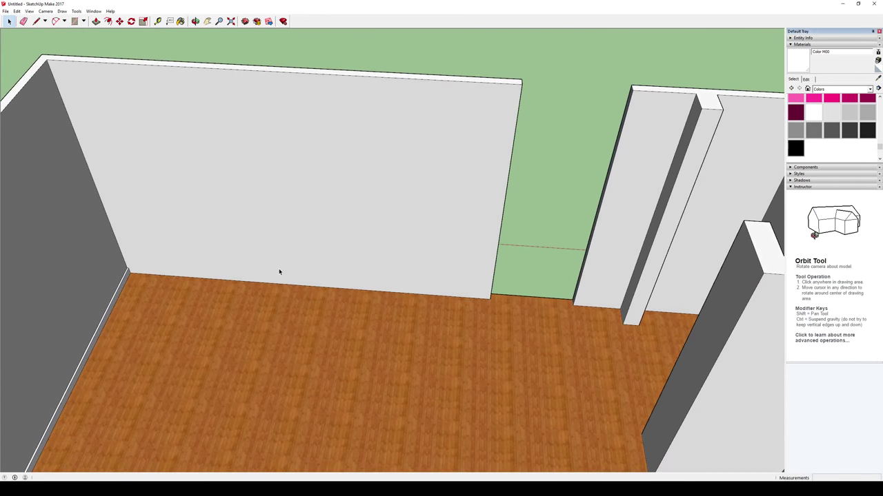
pyautogui.press('r')
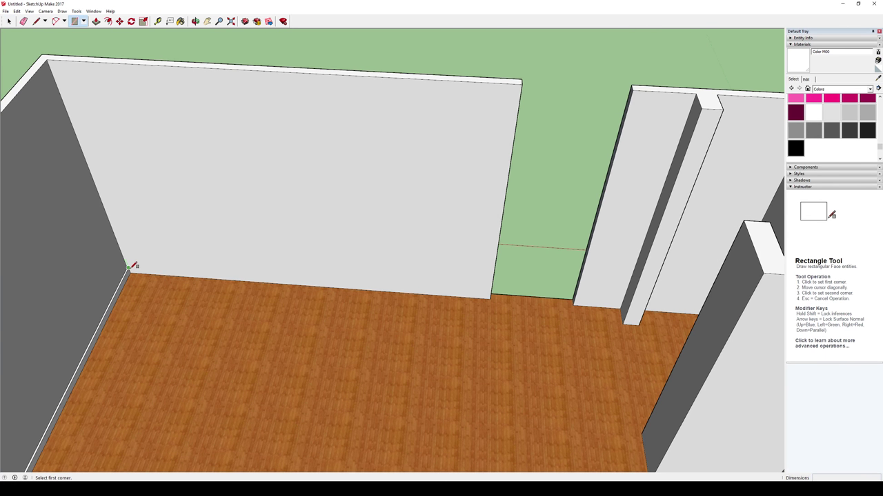
pyautogui.click(128, 269)
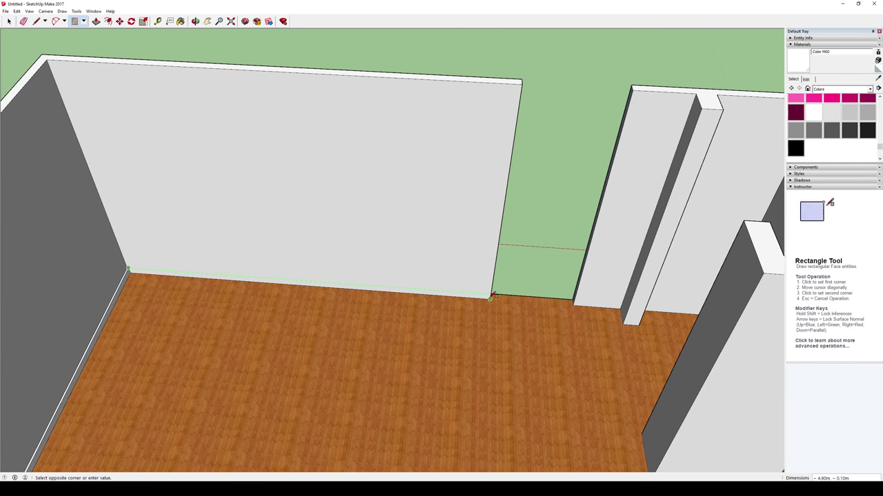
pyautogui.click(491, 295)
# Paint the end wall's skirting strip with white Color M00 and Push/Pull it slightly out from the wall.
pyautogui.click(797, 127)
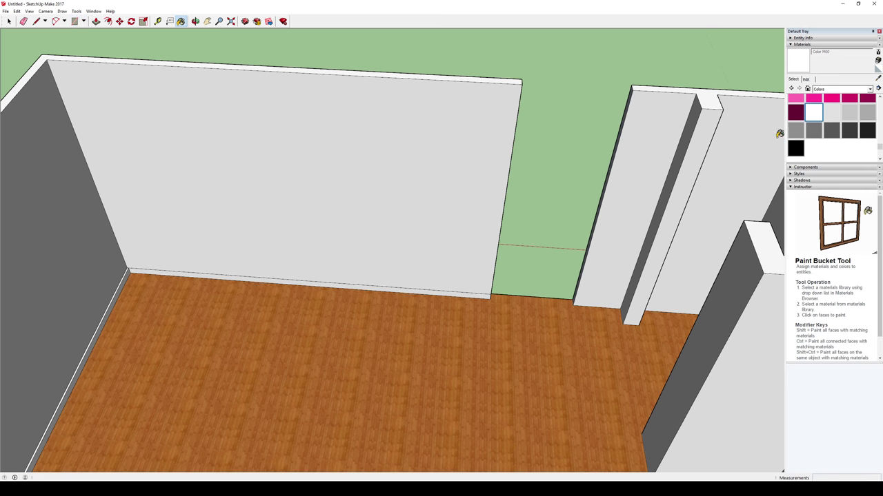
pyautogui.click(344, 283)
pyautogui.scroll(3, 340, 294)
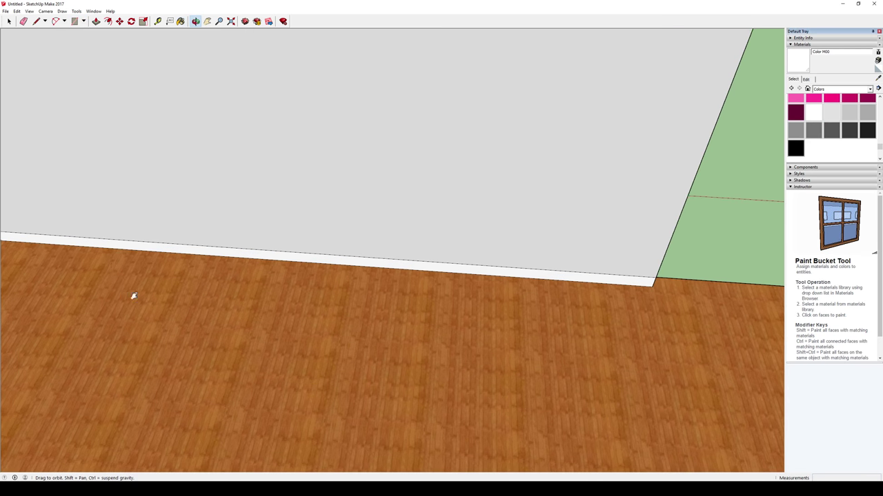
pyautogui.moveTo(171, 294); pyautogui.dragTo(233, 211, button='middle')
pyautogui.press('p')
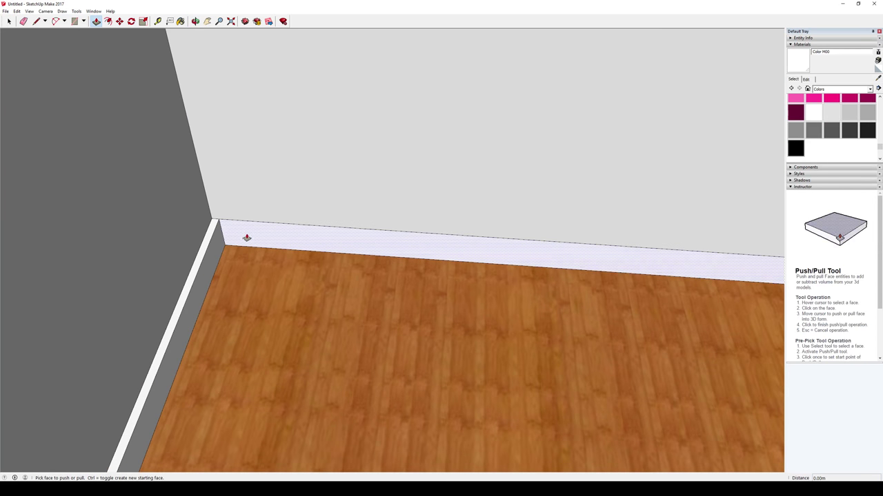
pyautogui.click(246, 238)
pyautogui.click(246, 241)
pyautogui.press('space')
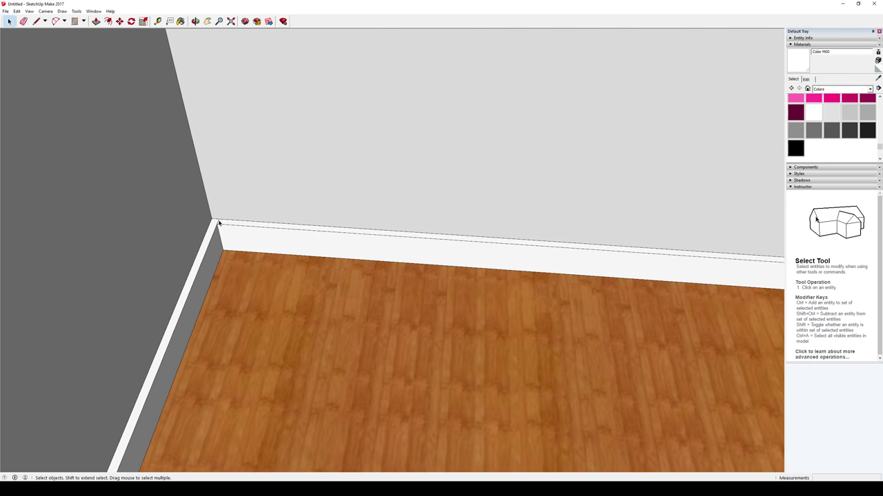
# Examine the house from several sides, checking the wood-floored room, the entrance and the small rooms along the opposite wall.
pyautogui.moveTo(308, 244); pyautogui.dragTo(231, 253, button='middle')
pyautogui.scroll(-4, 296, 249)
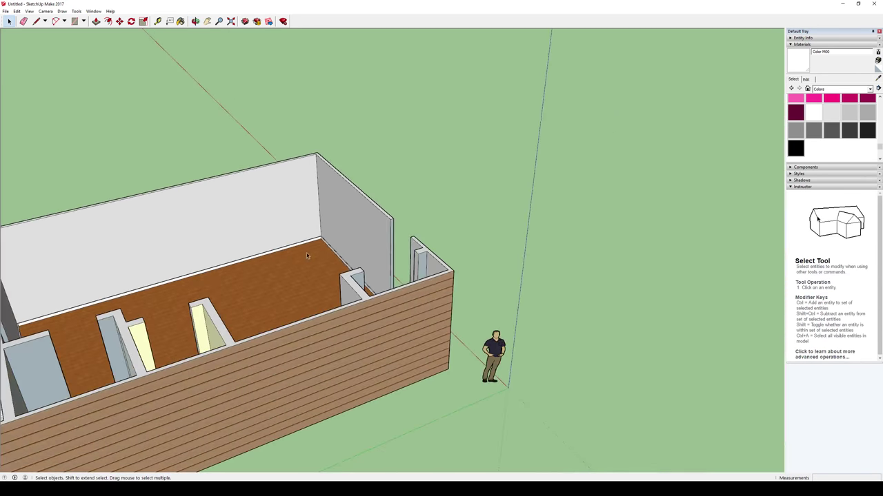
pyautogui.moveTo(297, 248); pyautogui.dragTo(353, 249, button='middle')
pyautogui.scroll(5, 336, 244)
pyautogui.moveTo(295, 295); pyautogui.dragTo(39, 310, button='middle')
pyautogui.scroll(1, 39, 310)
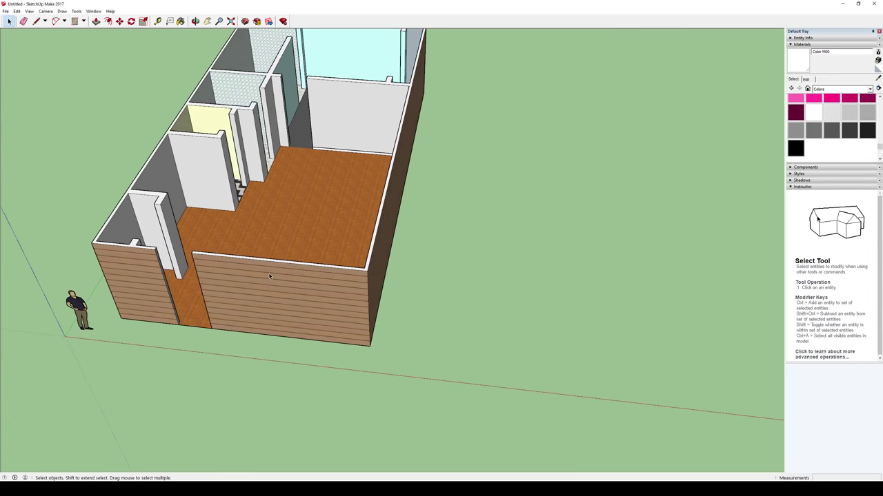
pyautogui.moveTo(301, 228); pyautogui.dragTo(270, 279, button='middle')
pyautogui.moveTo(363, 274); pyautogui.dragTo(618, 285, button='middle')
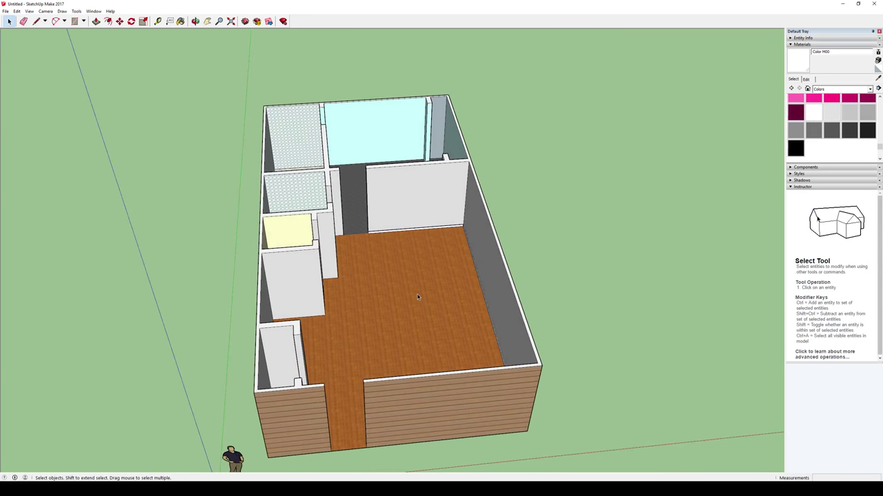
pyautogui.moveTo(422, 288); pyautogui.dragTo(103, 293, button='middle')
pyautogui.moveTo(380, 279); pyautogui.dragTo(395, 294, button='middle')
pyautogui.scroll(5, 398, 275)
pyautogui.moveTo(418, 327); pyautogui.dragTo(410, 311, button='middle')
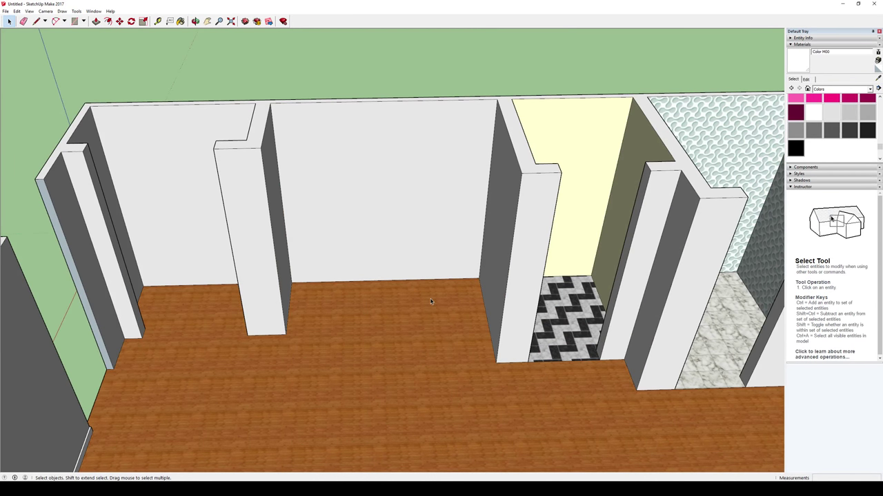
# Draw a window rectangle about 2.53 m by 1.69 m on the outer wall between the two projecting partitions beside the yellow room.
pyautogui.moveTo(431, 324)
pyautogui.mouseDown(button='middle')
pyautogui.moveTo(463, 232)
pyautogui.moveTo(453, 322)
pyautogui.moveTo(457, 276)
pyautogui.moveTo(341, 167)
pyautogui.mouseUp(button='middle')
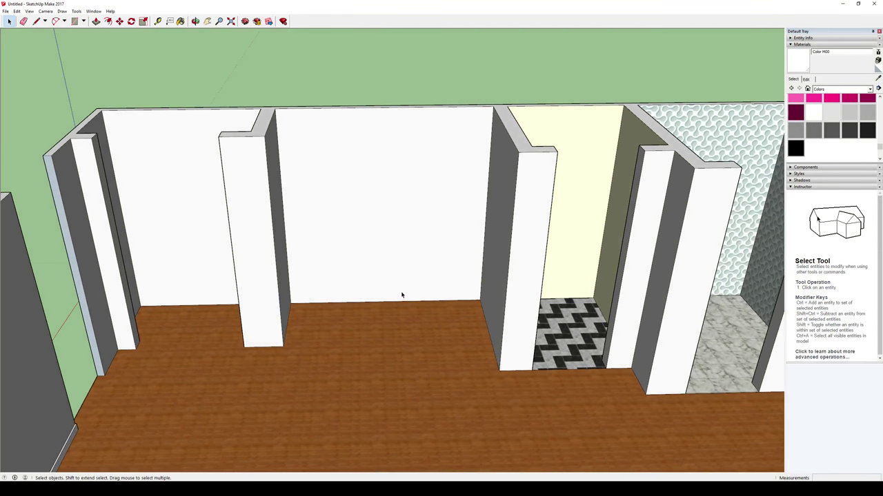
pyautogui.scroll(2, 402, 295)
pyautogui.press('r')
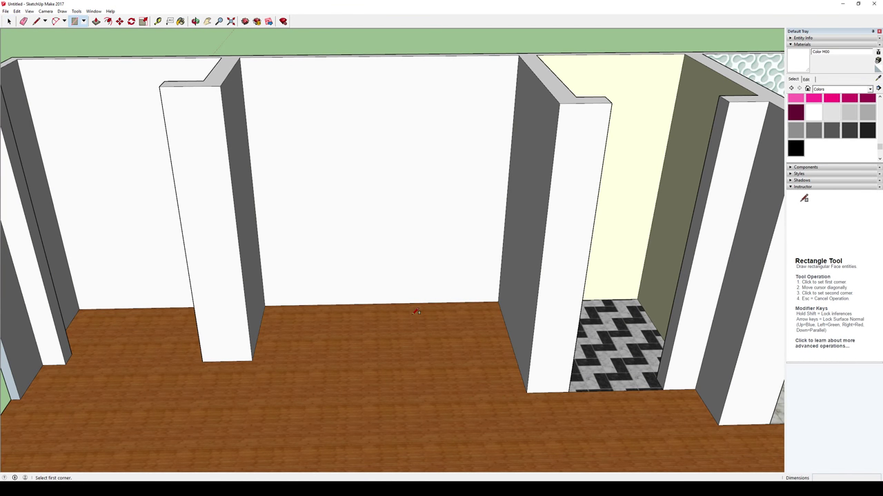
pyautogui.click(269, 132)
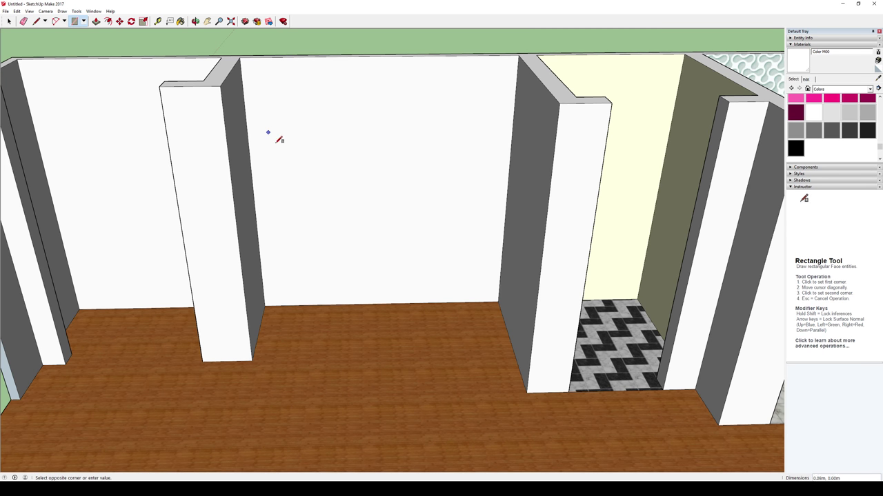
pyautogui.click(477, 256)
pyautogui.moveTo(480, 343); pyautogui.dragTo(454, 303, button='middle')
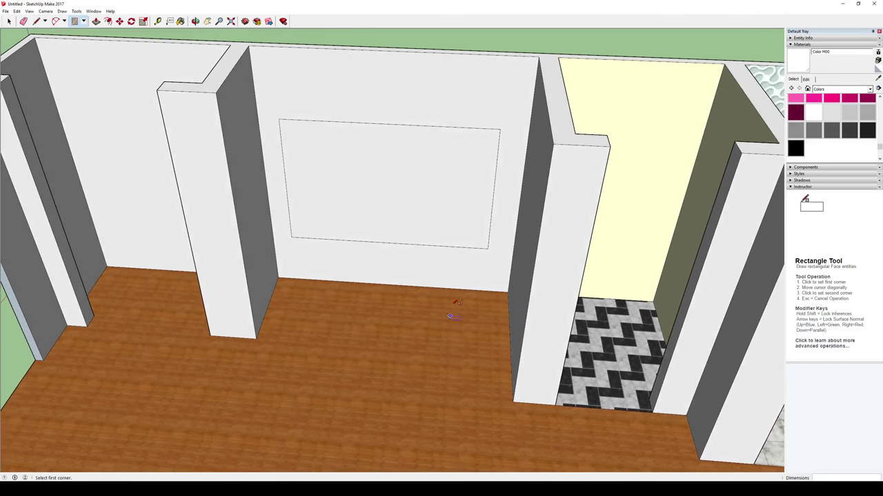
pyautogui.press('space')
pyautogui.click(396, 213)
pyautogui.moveTo(395, 213); pyautogui.dragTo(482, 244, button='middle')
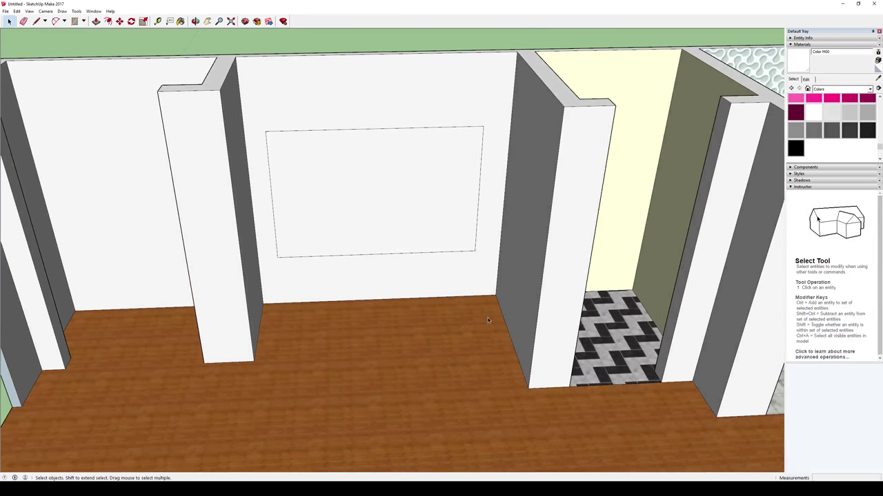
pyautogui.moveTo(485, 322); pyautogui.dragTo(394, 298, button='middle')
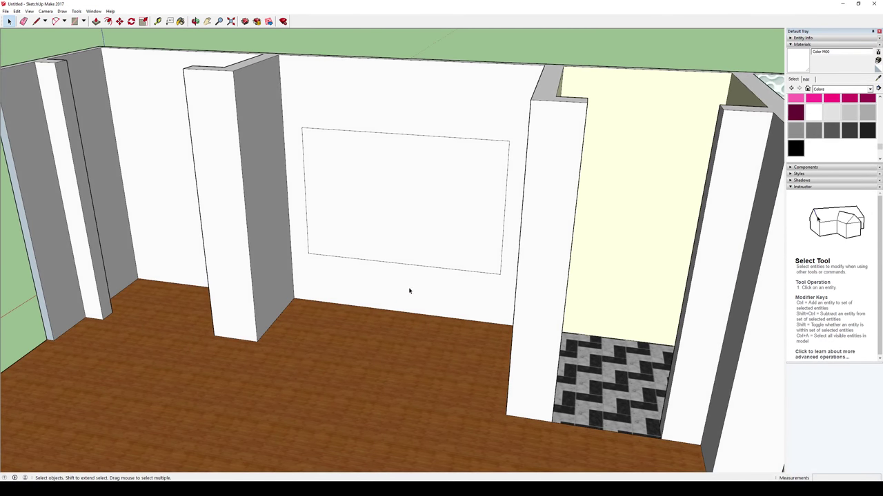
pyautogui.press('p')
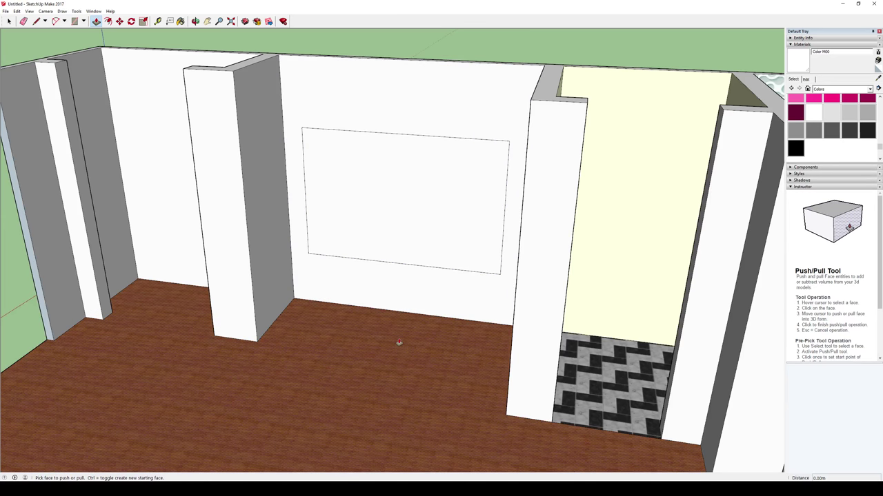
pyautogui.moveTo(399, 342); pyautogui.dragTo(390, 404, button='middle')
pyautogui.keyDown('shift'); pyautogui.moveTo(458, 253); pyautogui.dragTo(390, 350, button='middle'); pyautogui.keyUp('shift')
pyautogui.click(337, 313)
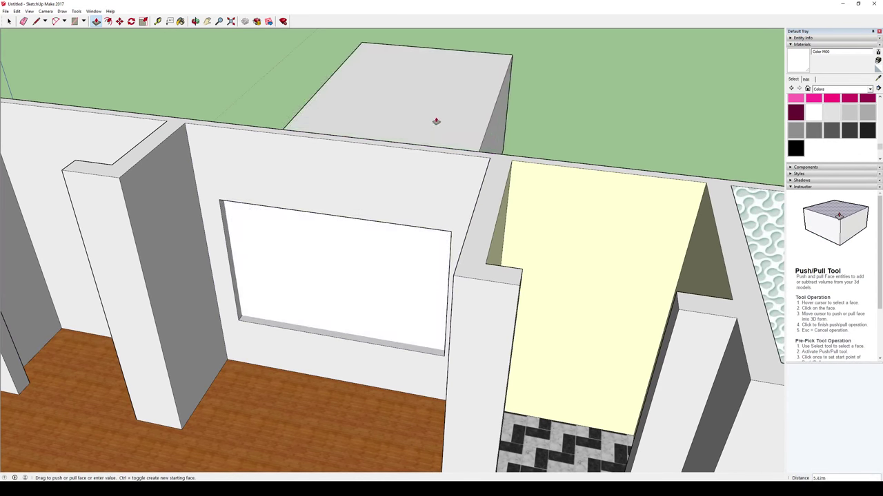
pyautogui.moveTo(614, 118); pyautogui.dragTo(548, 156, button='middle')
pyautogui.press('Escape')
# Try pushing the window rectangle 0.10 m through the wall as a trial opening.
pyautogui.click(329, 271)
pyautogui.click(344, 256)
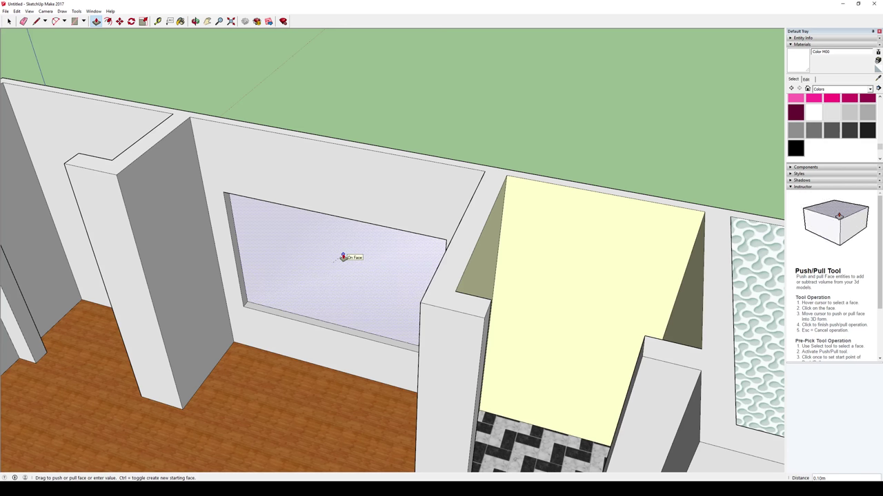
pyautogui.click(343, 257)
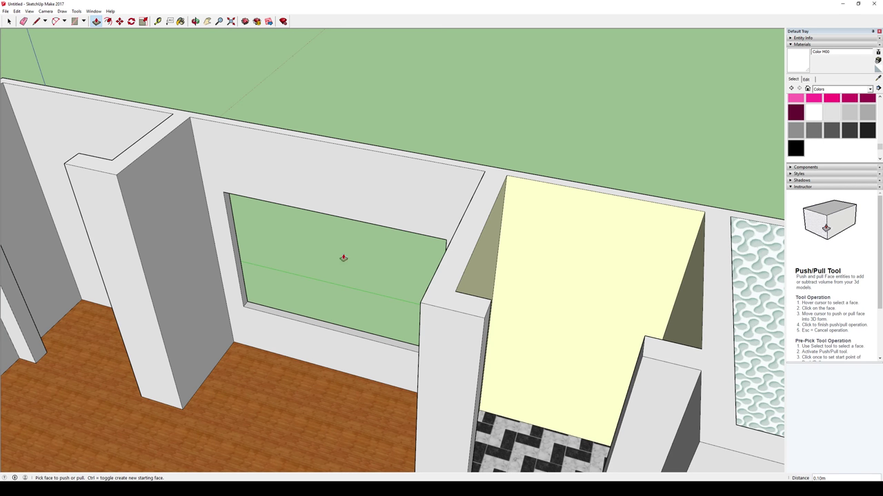
# Push/Pull the window rectangle 0.10 m through the outer wall to cut the window opening.
pyautogui.moveTo(386, 287); pyautogui.dragTo(431, 258, button='middle')
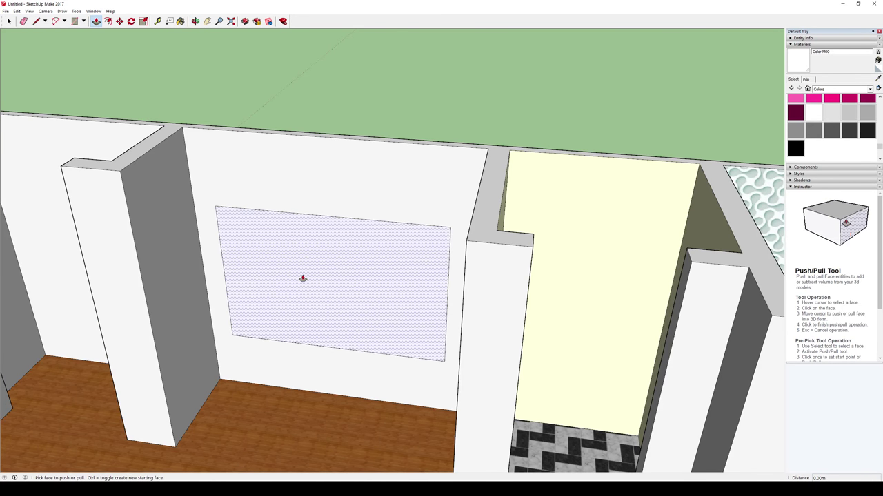
pyautogui.click(311, 282)
pyautogui.click(318, 278)
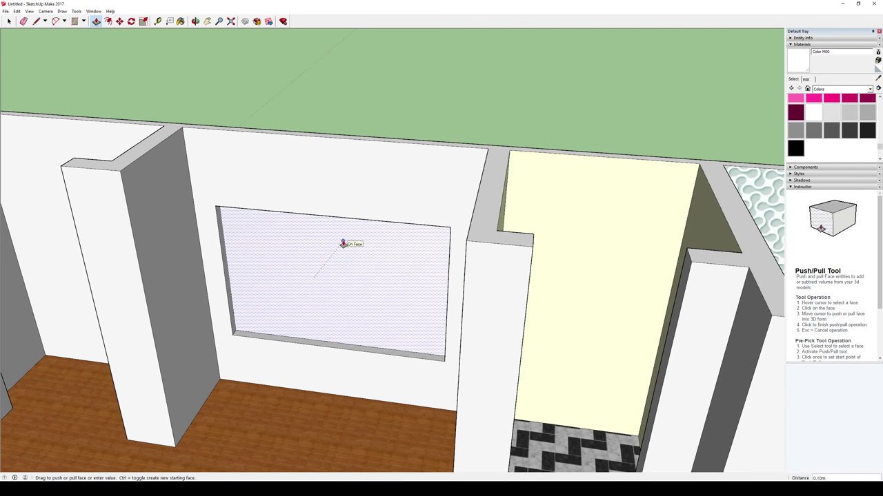
pyautogui.click(343, 243)
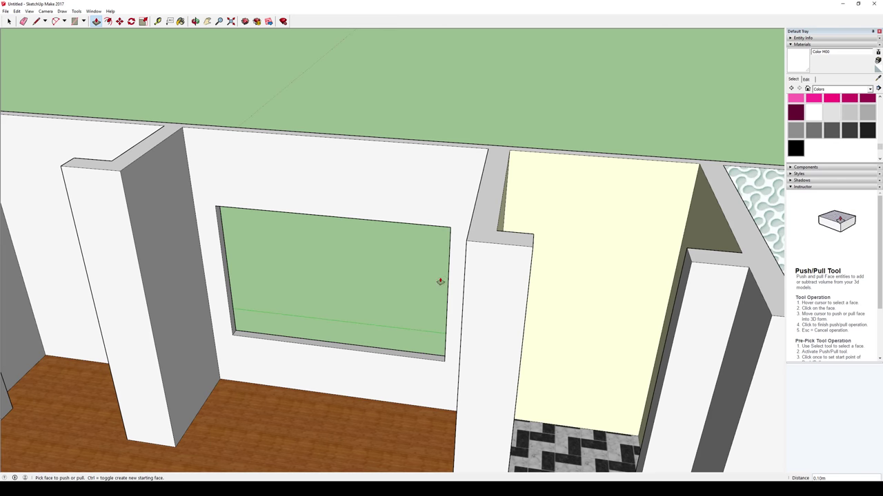
# Draw a pane rectangle about 2.53 m by 1.69 m across the window opening on the outside of the timber-clad wall.
pyautogui.moveTo(457, 285); pyautogui.dragTo(233, 206, button='middle')
pyautogui.press('p')
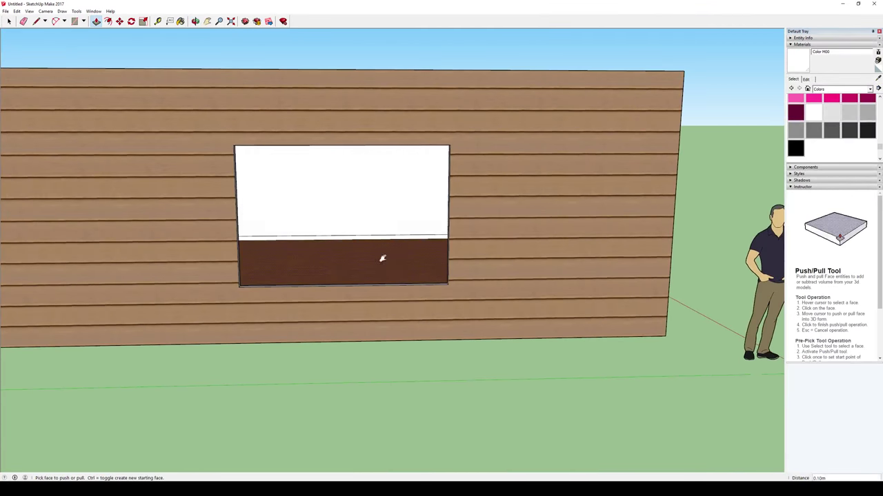
pyautogui.moveTo(380, 262); pyautogui.dragTo(424, 239, button='middle')
pyautogui.press('r')
pyautogui.scroll(3, 308, 177)
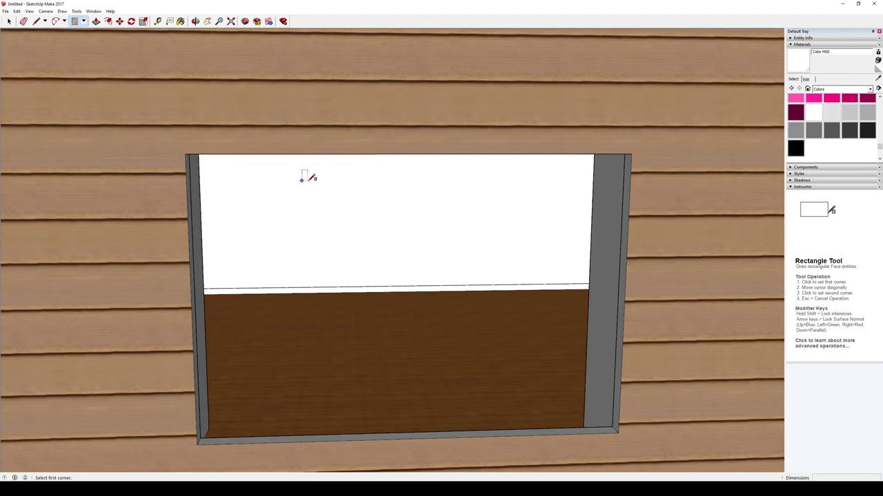
pyautogui.click(185, 155)
pyautogui.click(613, 436)
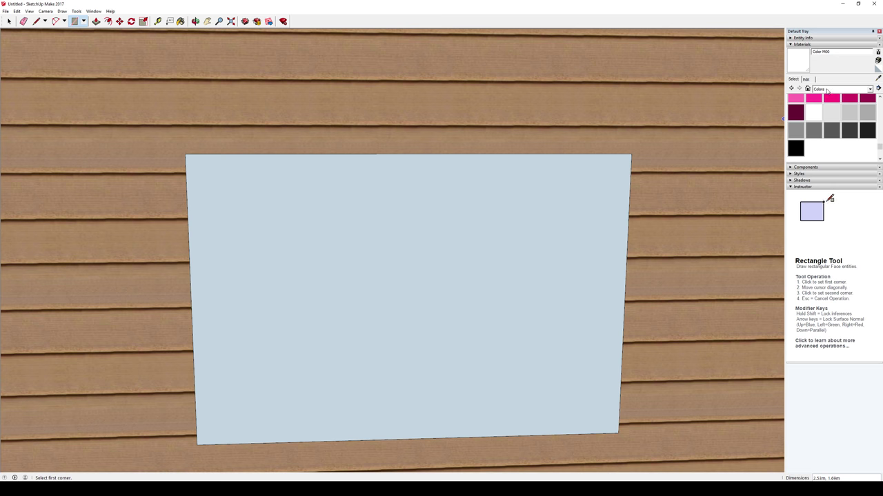
# Choose the Translucent Glass Gray material from the Glass and Mirrors collection for the window pane.
pyautogui.click(827, 89)
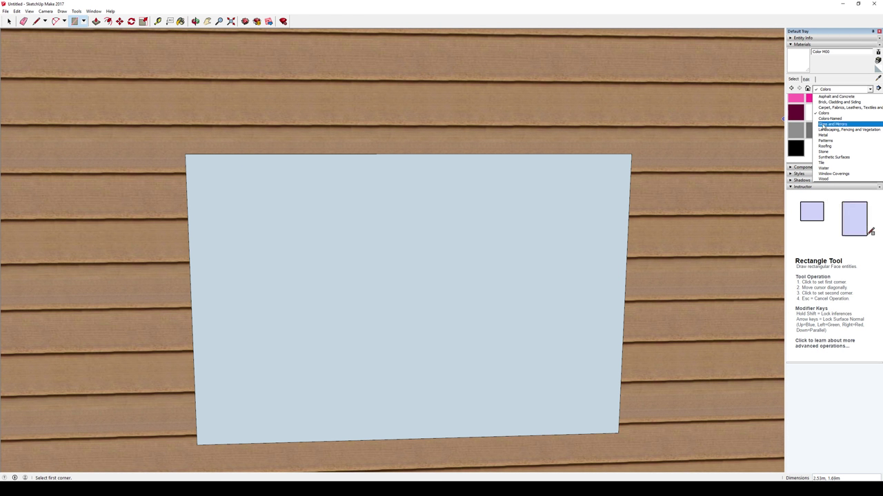
pyautogui.click(823, 125)
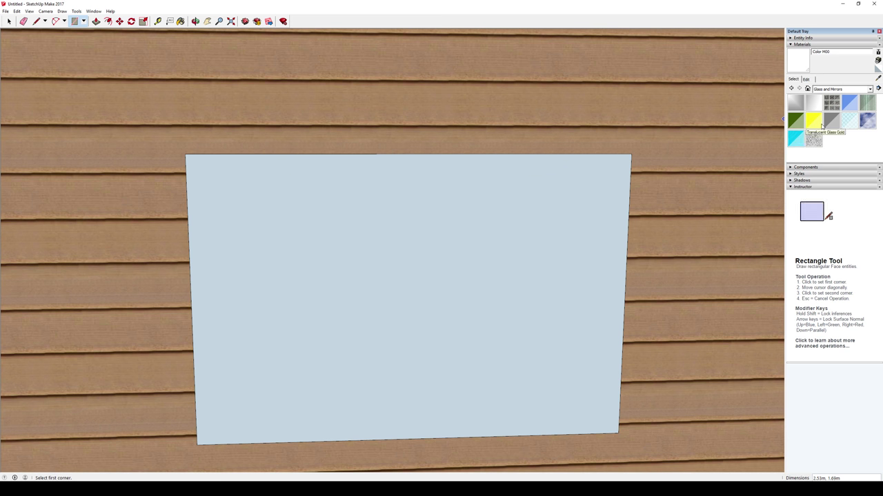
pyautogui.click(831, 121)
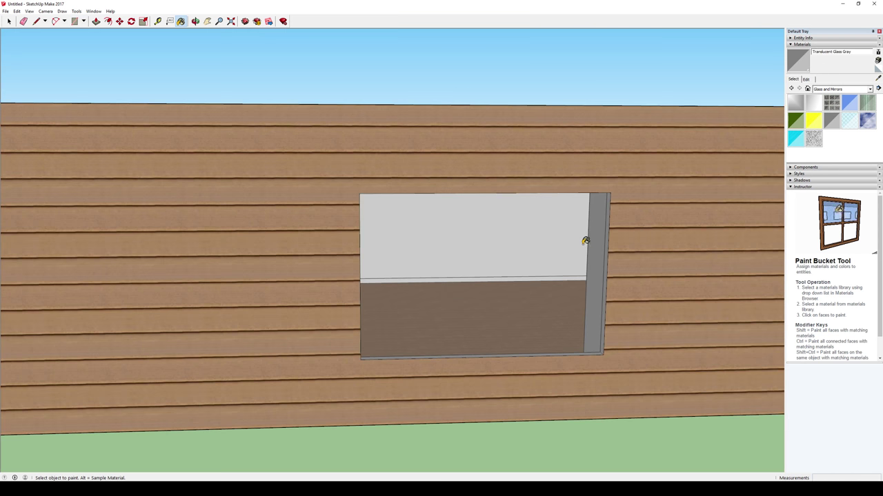
# Draw a window rectangle about 3.2 m by 1.7 m on the light-blue end wall of the dark-floored room.
pyautogui.moveTo(585, 240)
pyautogui.mouseDown(button='middle')
pyautogui.moveTo(511, 297)
pyautogui.moveTo(568, 251)
pyautogui.moveTo(252, 311)
pyautogui.moveTo(522, 250)
pyautogui.moveTo(364, 300)
pyautogui.moveTo(92, 282)
pyautogui.moveTo(528, 262)
pyautogui.moveTo(462, 274)
pyautogui.moveTo(591, 315)
pyautogui.moveTo(540, 283)
pyautogui.moveTo(569, 222)
pyautogui.moveTo(560, 181)
pyautogui.moveTo(278, 230)
pyautogui.moveTo(437, 274)
pyautogui.moveTo(503, 256)
pyautogui.moveTo(476, 228)
pyautogui.moveTo(415, 394)
pyautogui.mouseUp(button='middle')
pyautogui.scroll(1, 428, 315)
pyautogui.moveTo(376, 299)
pyautogui.mouseDown(button='middle')
pyautogui.moveTo(436, 271)
pyautogui.moveTo(404, 250)
pyautogui.moveTo(455, 272)
pyautogui.moveTo(438, 250)
pyautogui.mouseUp(button='middle')
pyautogui.scroll(2, 439, 250)
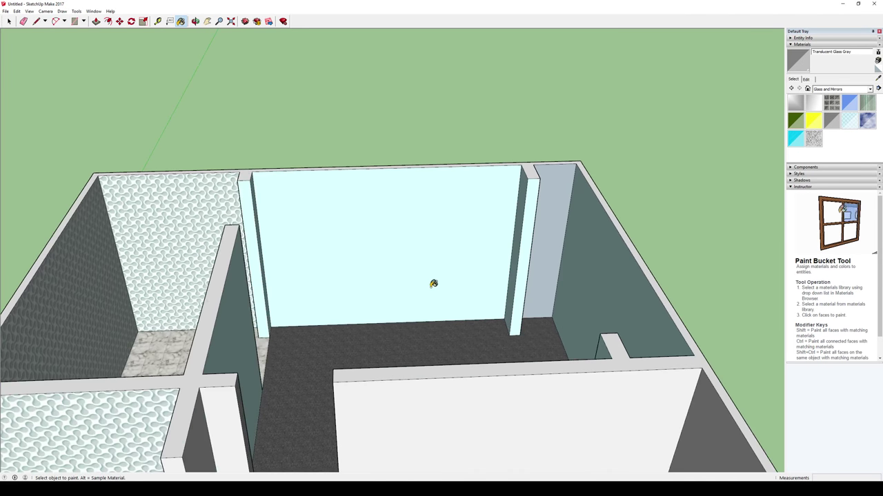
pyautogui.scroll(2, 427, 290)
pyautogui.press('r')
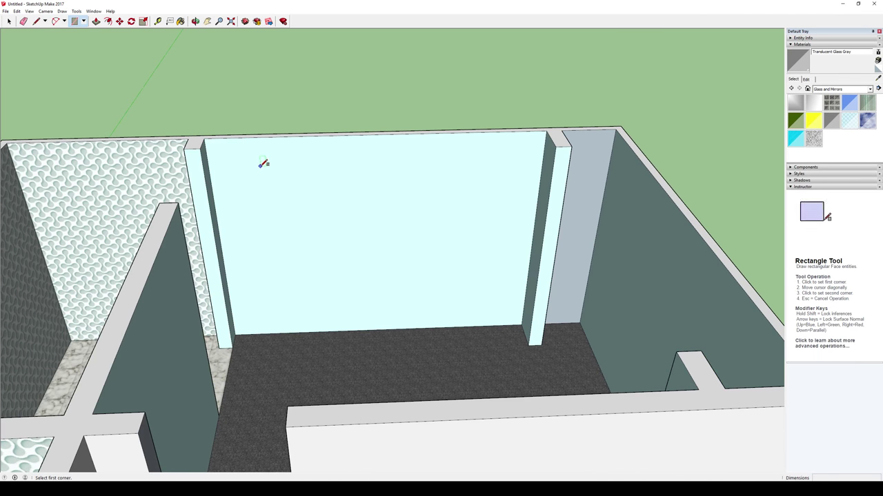
pyautogui.click(261, 167)
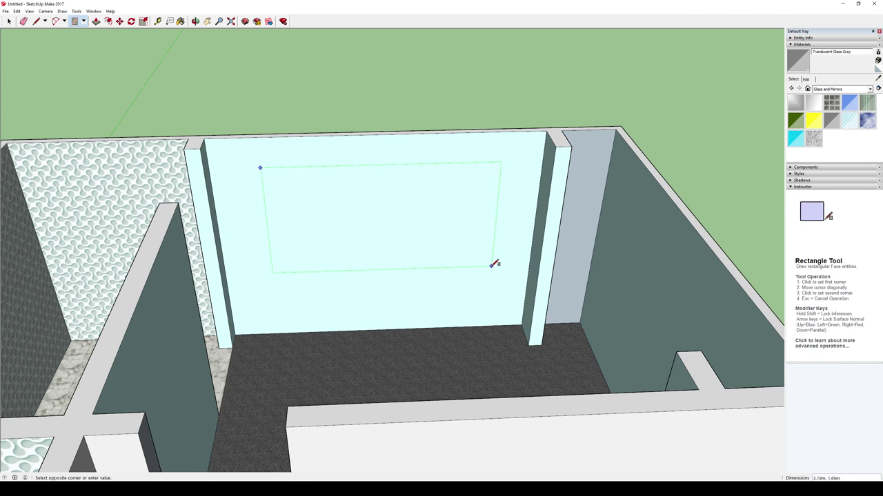
pyautogui.click(485, 262)
# Push/Pull the window rectangle 0.10 m through the light-blue end wall to cut the opening.
pyautogui.moveTo(493, 256); pyautogui.dragTo(451, 246, button='middle')
pyautogui.scroll(2, 451, 247)
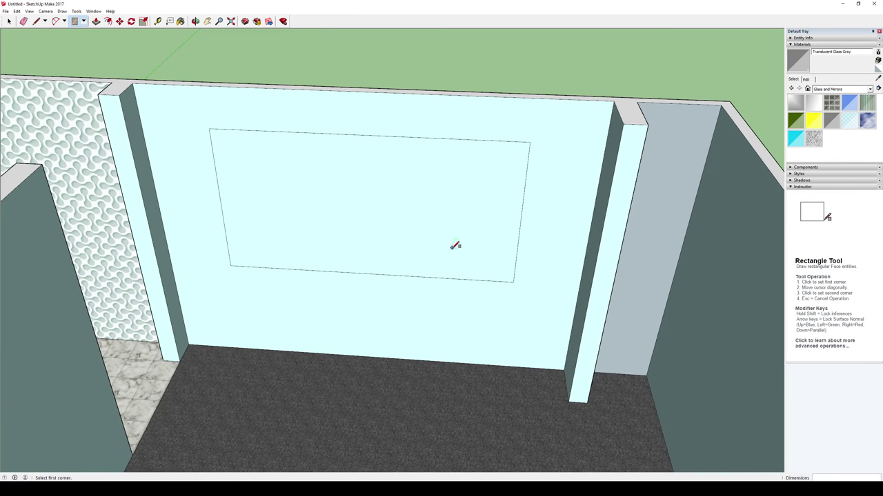
pyautogui.press('p')
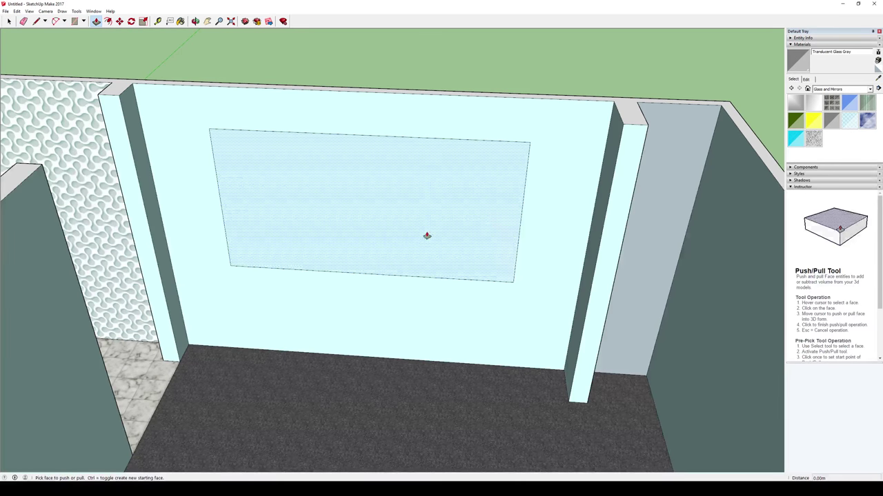
pyautogui.click(419, 232)
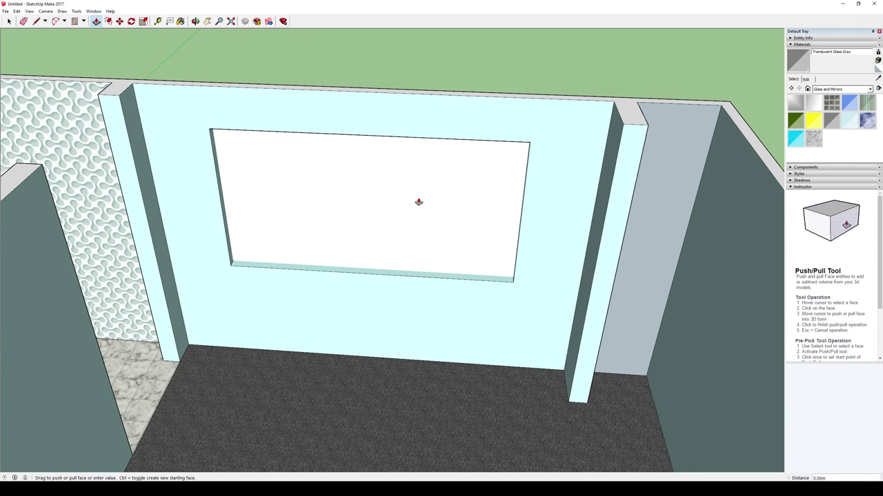
pyautogui.click(419, 221)
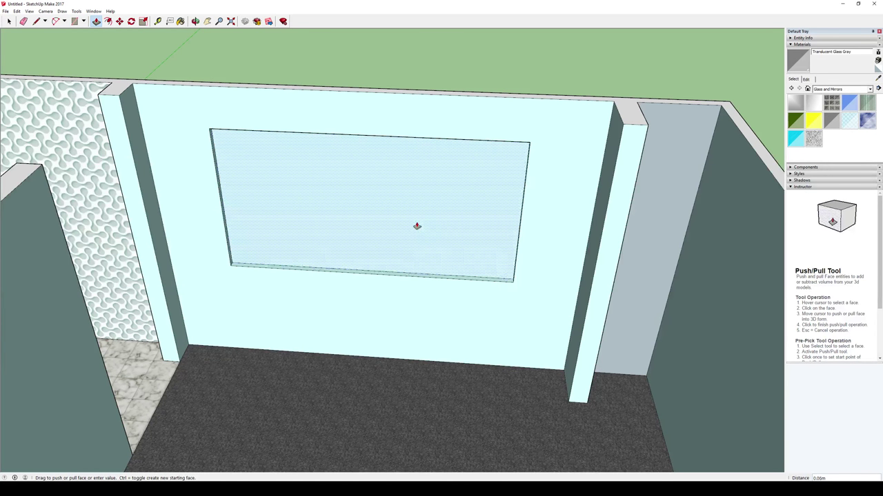
pyautogui.click(417, 221)
pyautogui.click(422, 213)
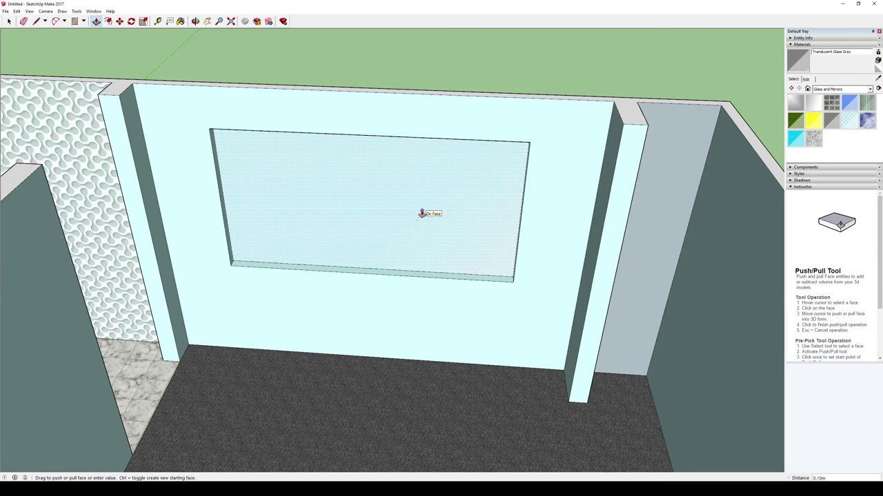
pyautogui.click(420, 213)
# Draw a pane rectangle about 3.08 m by 1.63 m across the end-wall window opening on the outside of the timber cladding.
pyautogui.moveTo(508, 244); pyautogui.dragTo(292, 209, button='middle')
pyautogui.scroll(3, 278, 238)
pyautogui.moveTo(300, 285); pyautogui.dragTo(307, 234, button='middle')
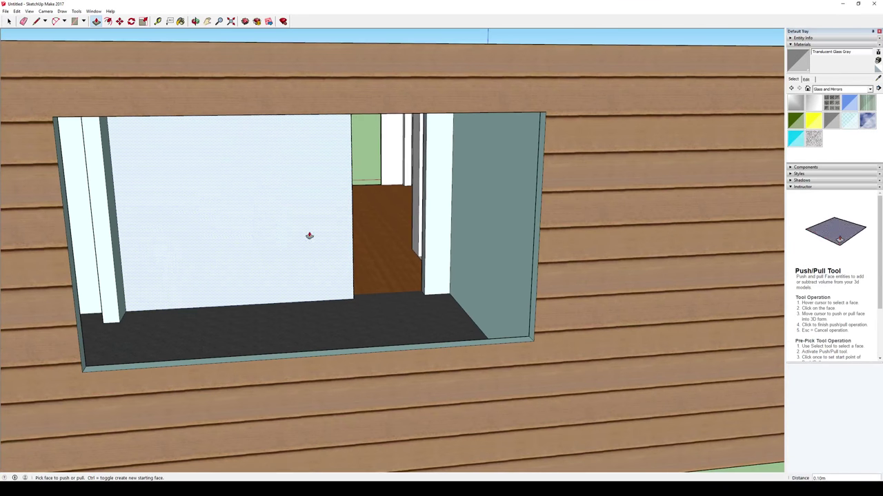
pyautogui.press('r')
pyautogui.click(52, 117)
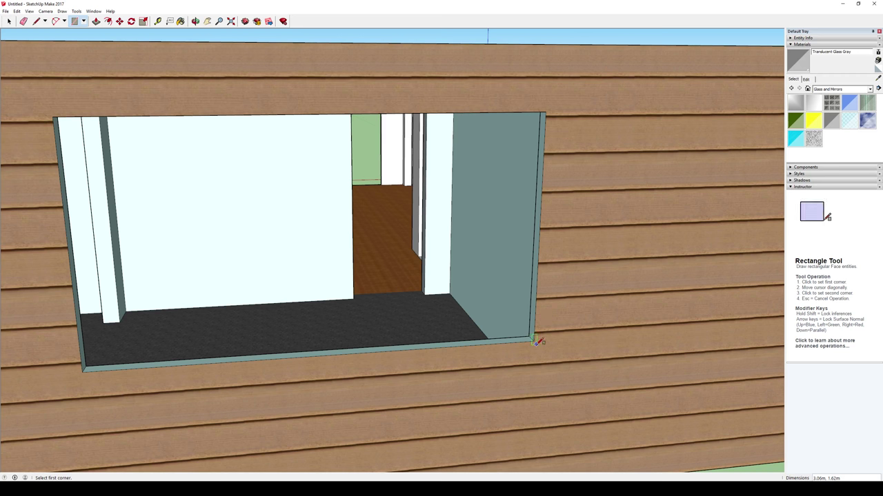
pyautogui.click(502, 319)
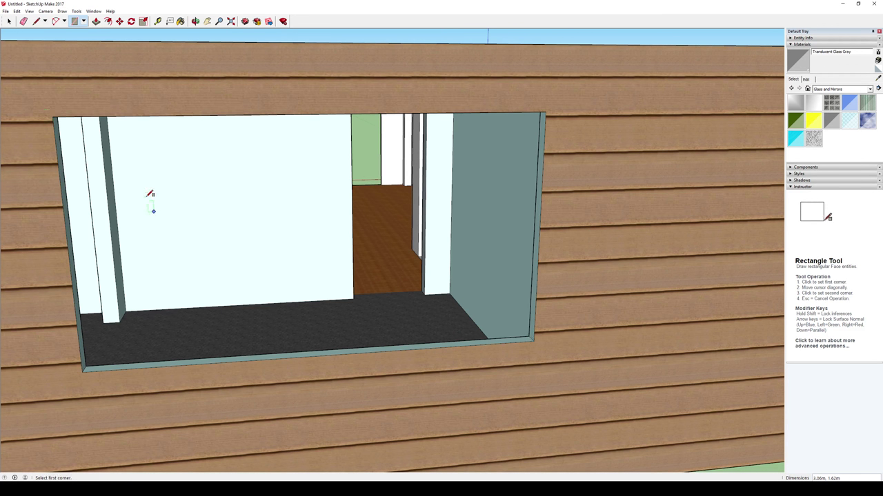
pyautogui.click(9, 21)
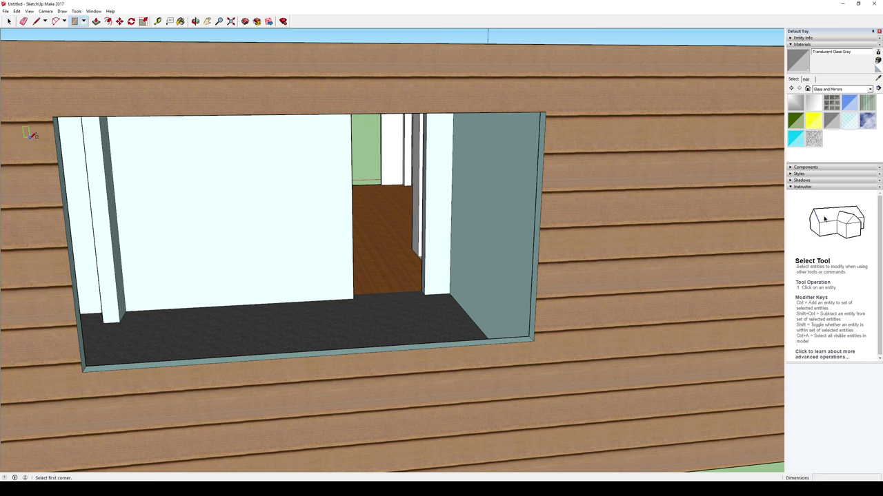
pyautogui.scroll(1, 53, 112)
pyautogui.click(53, 115)
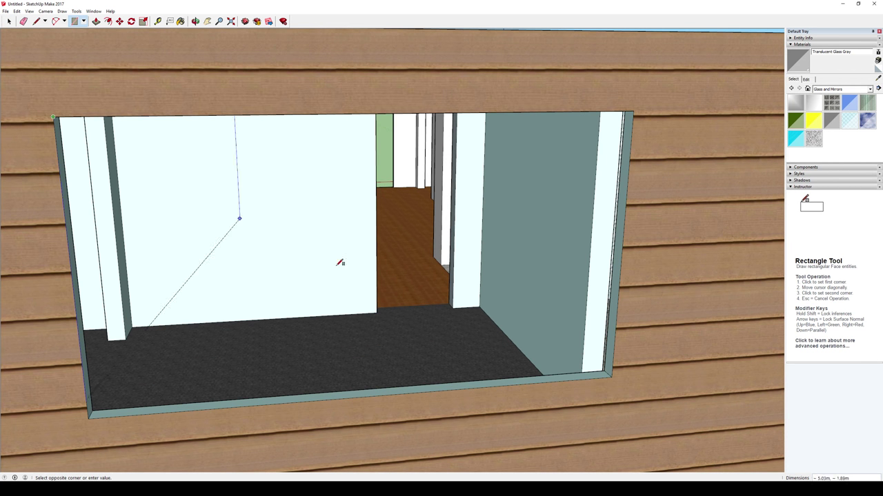
pyautogui.click(613, 377)
pyautogui.click(54, 115)
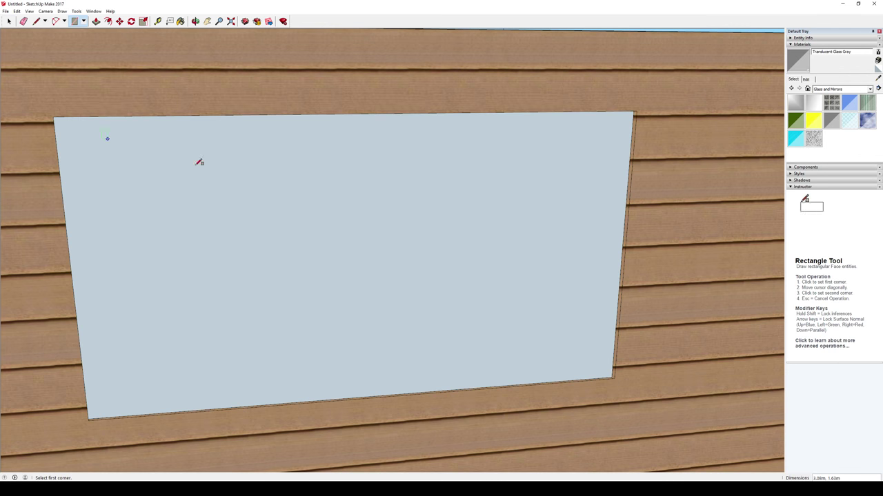
# Paint the new end-wall window pane with the Translucent Glass Gray material.
pyautogui.scroll(-2, 545, 282)
pyautogui.moveTo(570, 296); pyautogui.dragTo(605, 295, button='middle')
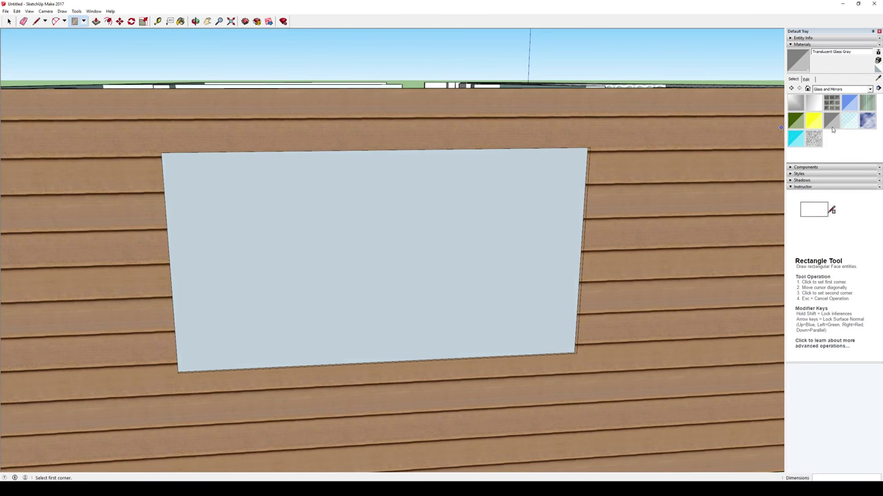
pyautogui.press('b')
pyautogui.click(522, 231)
# Hide the stray edges along the side, bottom and upper corner of the end-wall window on the timber cladding.
pyautogui.moveTo(522, 230)
pyautogui.mouseDown(button='middle')
pyautogui.moveTo(507, 270)
pyautogui.moveTo(557, 258)
pyautogui.moveTo(583, 191)
pyautogui.mouseUp(button='middle')
pyautogui.press('space')
pyautogui.rightClick(519, 268)
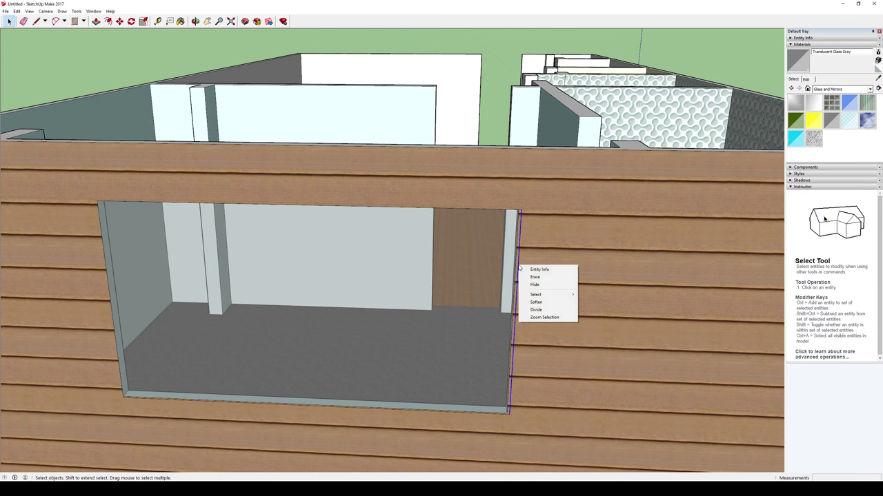
pyautogui.click(539, 284)
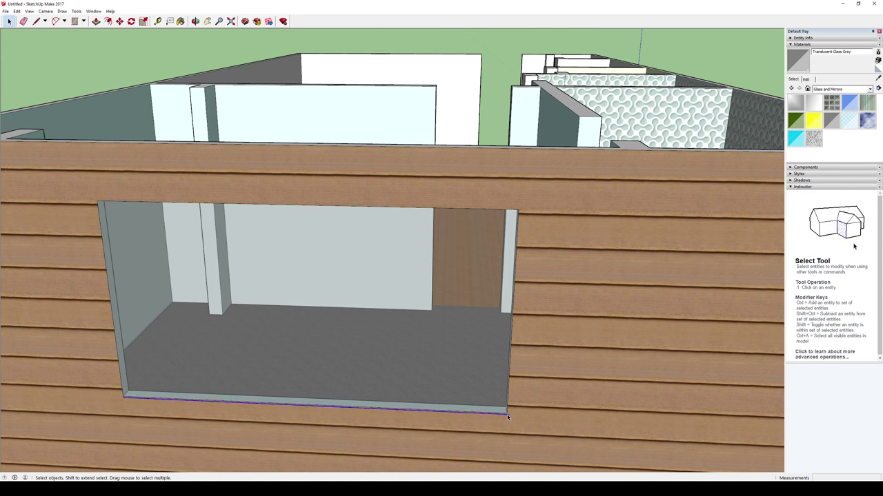
pyautogui.rightClick(508, 417)
pyautogui.click(531, 433)
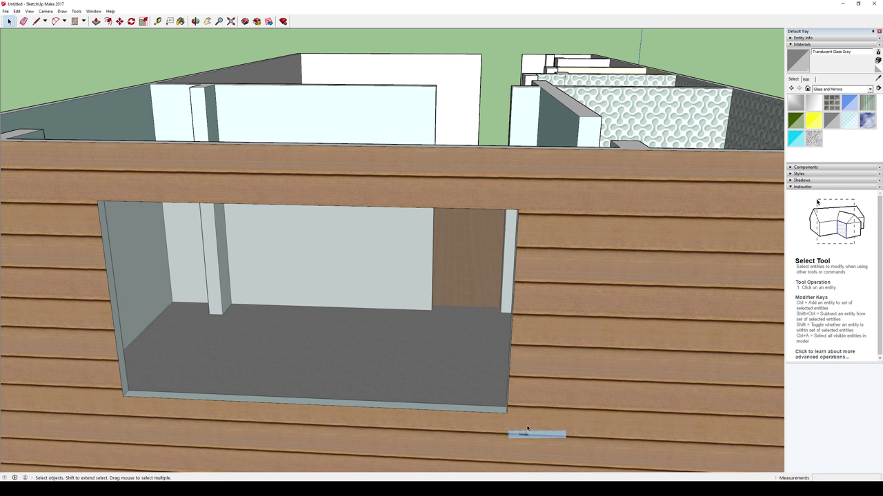
pyautogui.rightClick(520, 212)
pyautogui.click(548, 230)
pyautogui.scroll(-2, 488, 154)
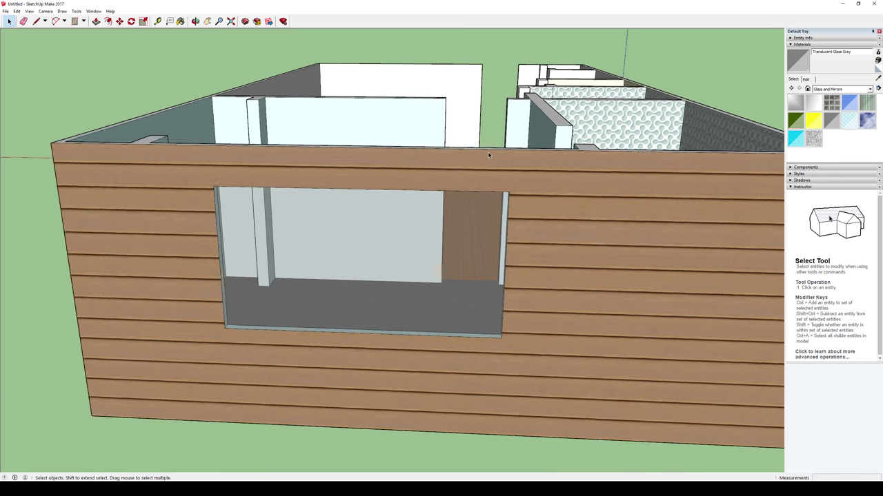
pyautogui.scroll(-2, 488, 155)
pyautogui.moveTo(544, 166); pyautogui.dragTo(524, 172, button='middle')
pyautogui.moveTo(506, 79); pyautogui.dragTo(396, 304, button='middle')
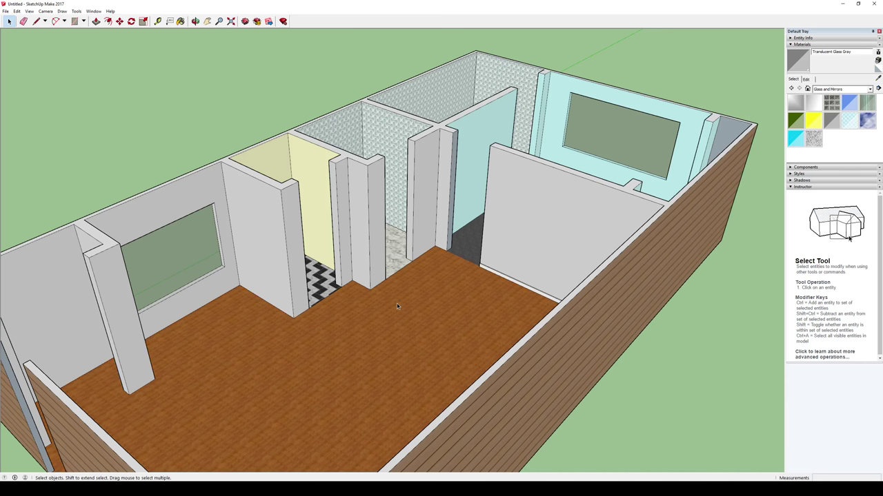
pyautogui.moveTo(397, 303); pyautogui.dragTo(633, 194, button='middle')
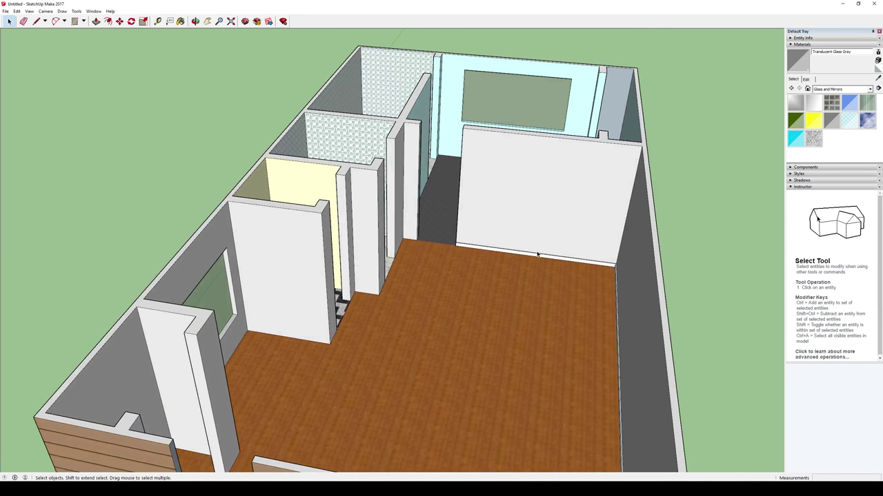